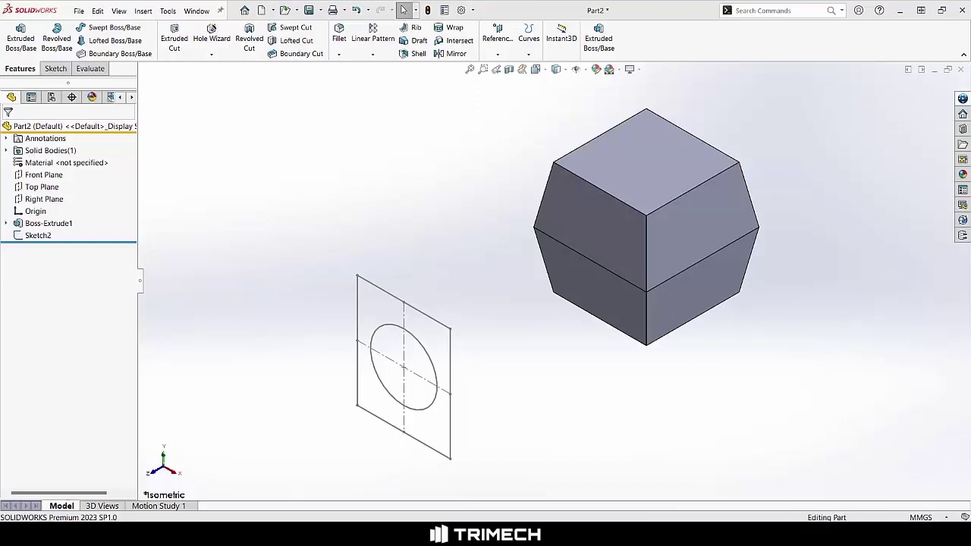
# Step: Start an Extruded Boss/Base feature from the Features tab
pyautogui.click(20, 43)
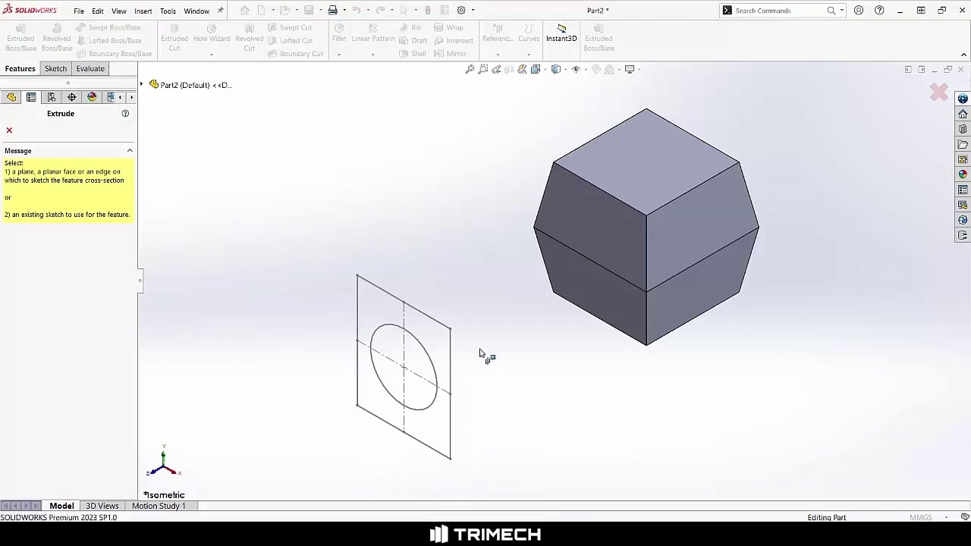
# Step: Select Sketch2 and try starting the extrusion from a hexagonal body face
pyautogui.click(440, 326)
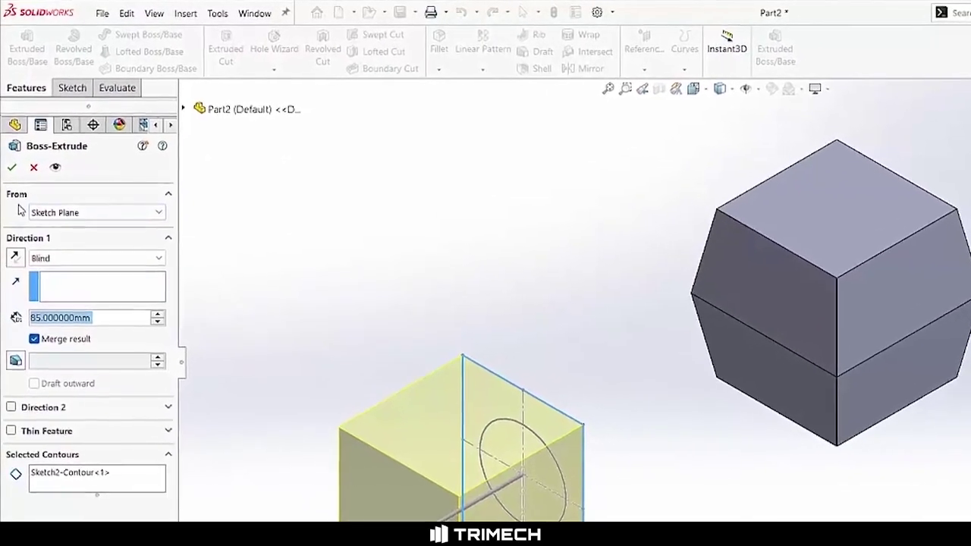
pyautogui.click(166, 221)
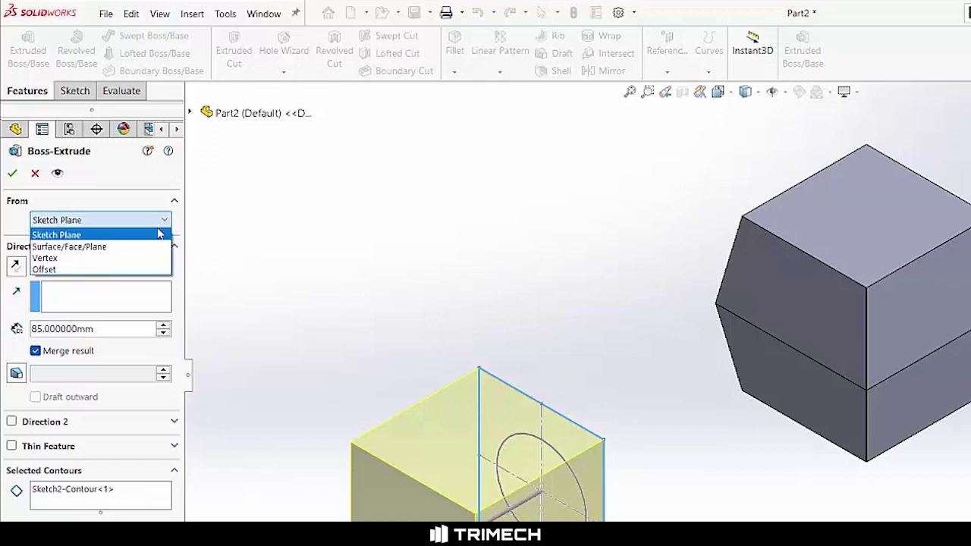
pyautogui.click(157, 250)
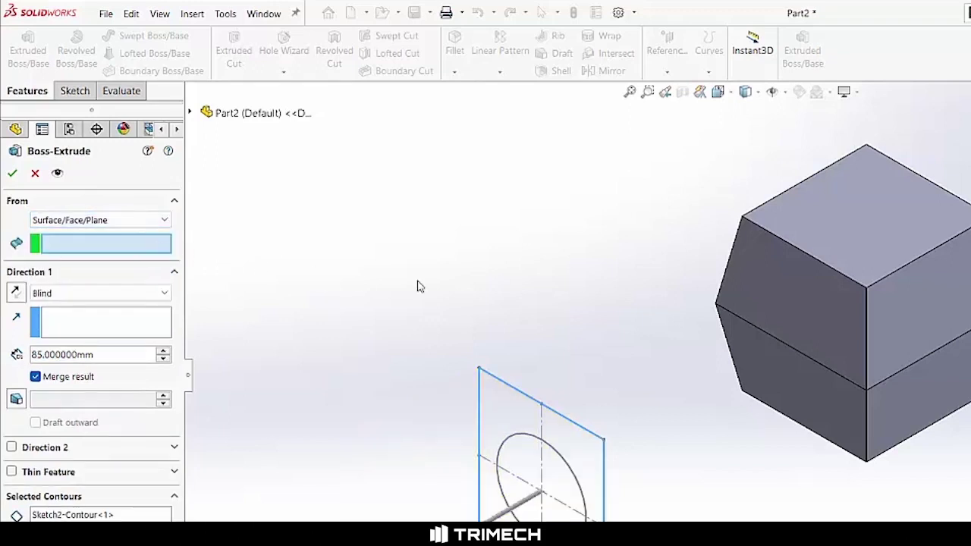
pyautogui.click(778, 282)
pyautogui.moveTo(778, 283); pyautogui.dragTo(834, 332, button='middle')
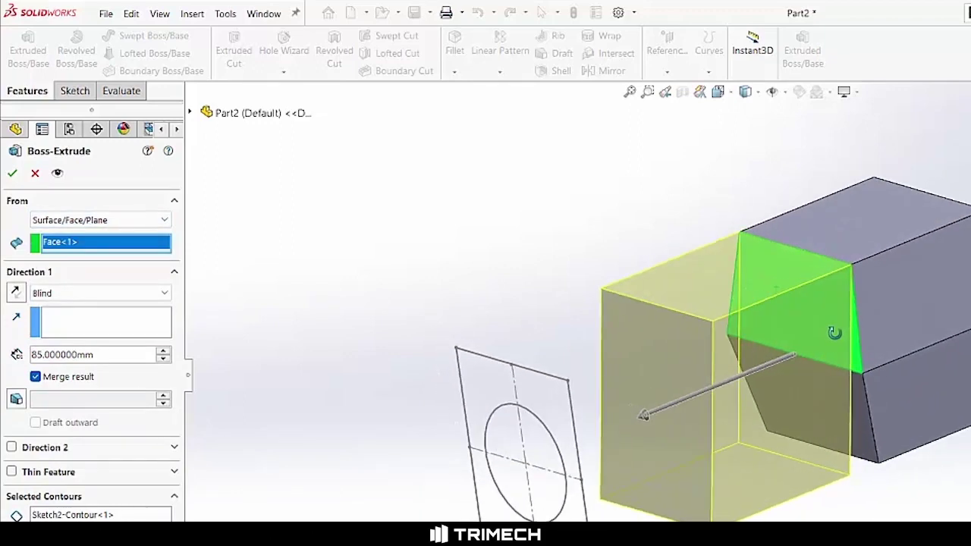
# Step: Try starting the extrusion from a vertex on the hexagonal body
pyautogui.click(114, 220)
pyautogui.click(119, 257)
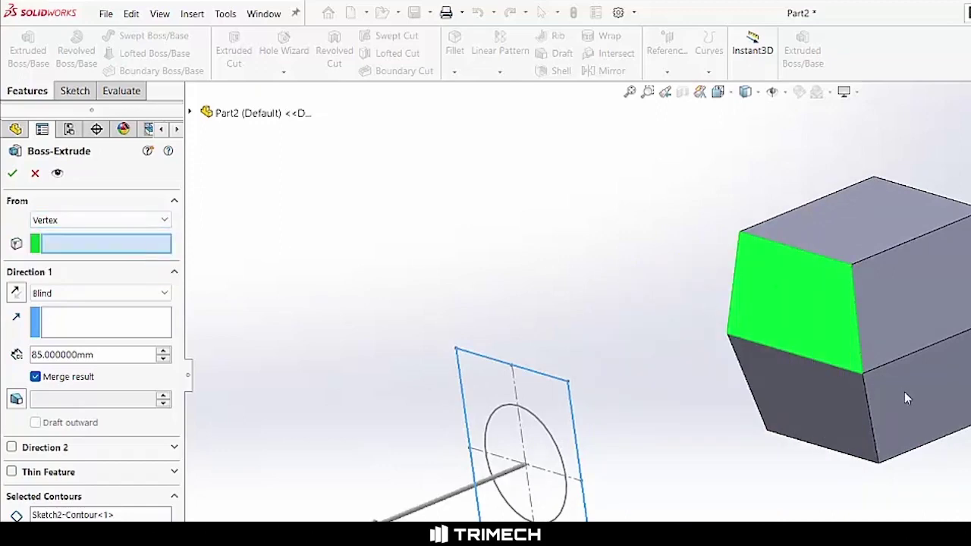
pyautogui.click(864, 375)
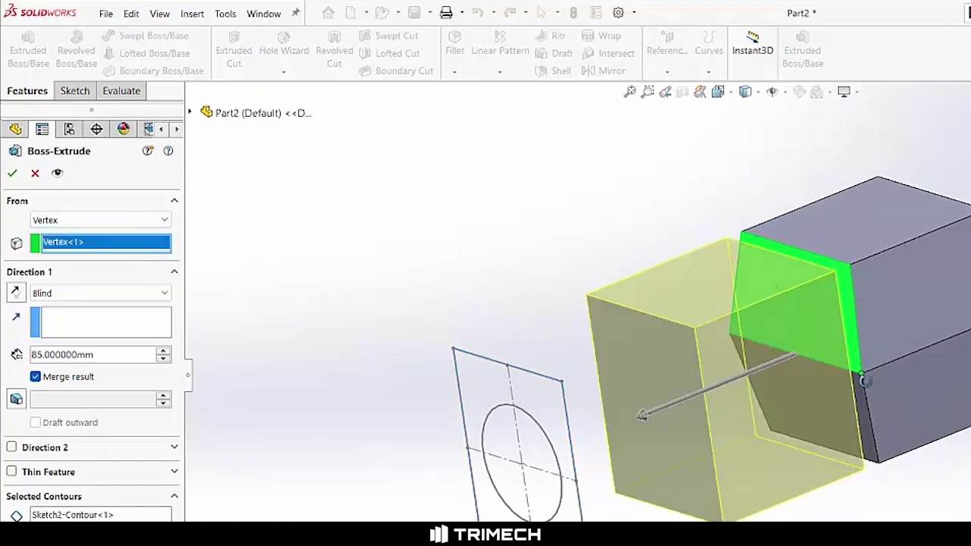
pyautogui.moveTo(864, 376)
pyautogui.mouseDown(button='middle')
pyautogui.moveTo(811, 379)
pyautogui.moveTo(856, 392)
pyautogui.mouseUp(button='middle')
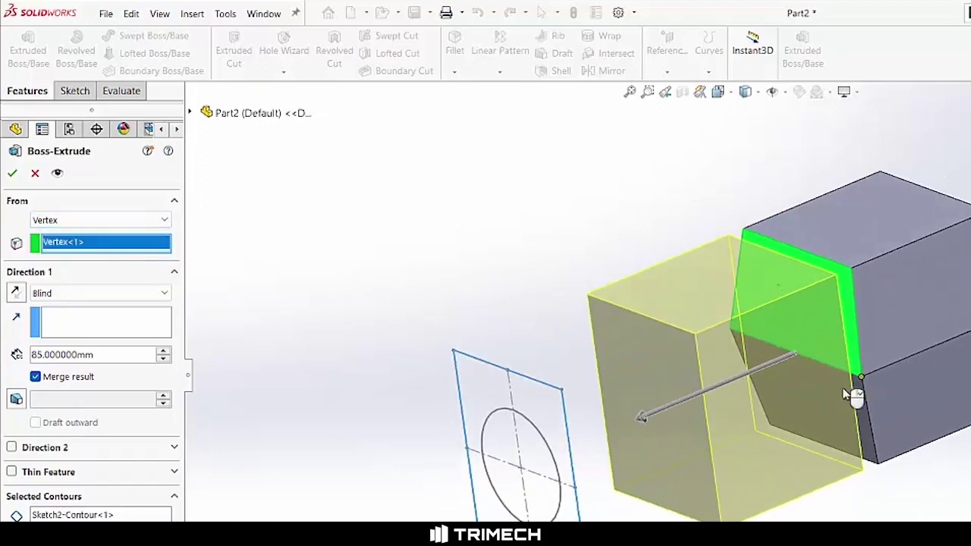
# Step: Try an Offset start (10, 20 mm, flipped, back to 10 mm), then return to Sketch Plane
pyautogui.click(117, 224)
pyautogui.click(101, 269)
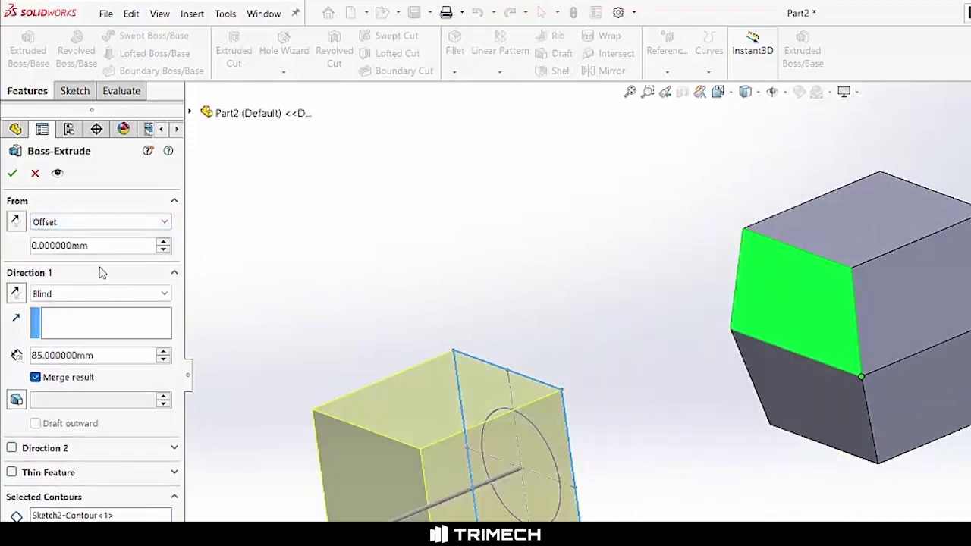
pyautogui.click(163, 242)
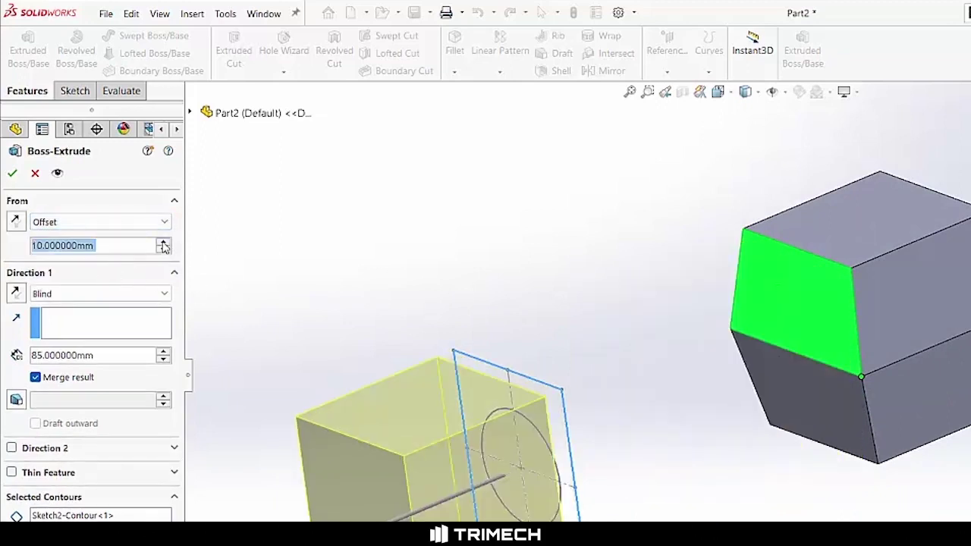
pyautogui.click(163, 242)
pyautogui.click(16, 223)
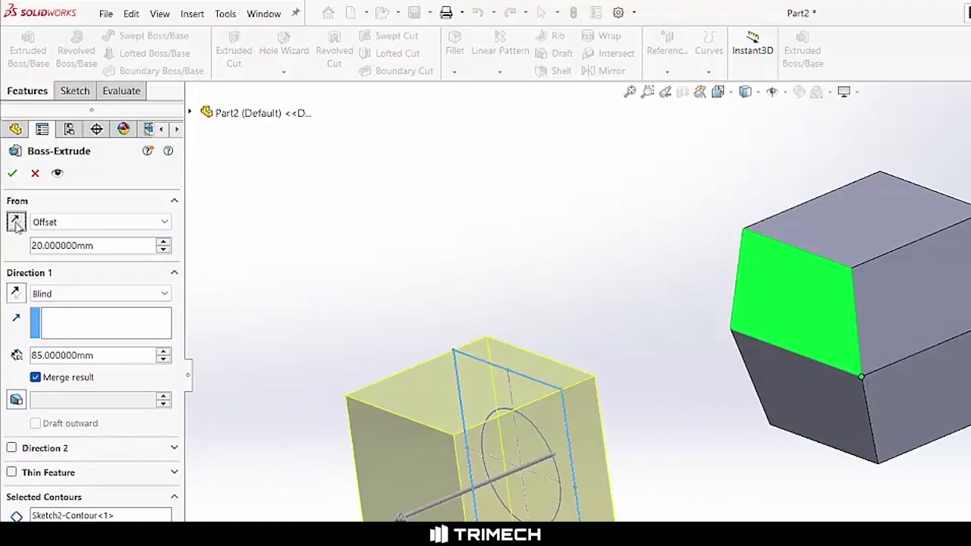
pyautogui.click(164, 250)
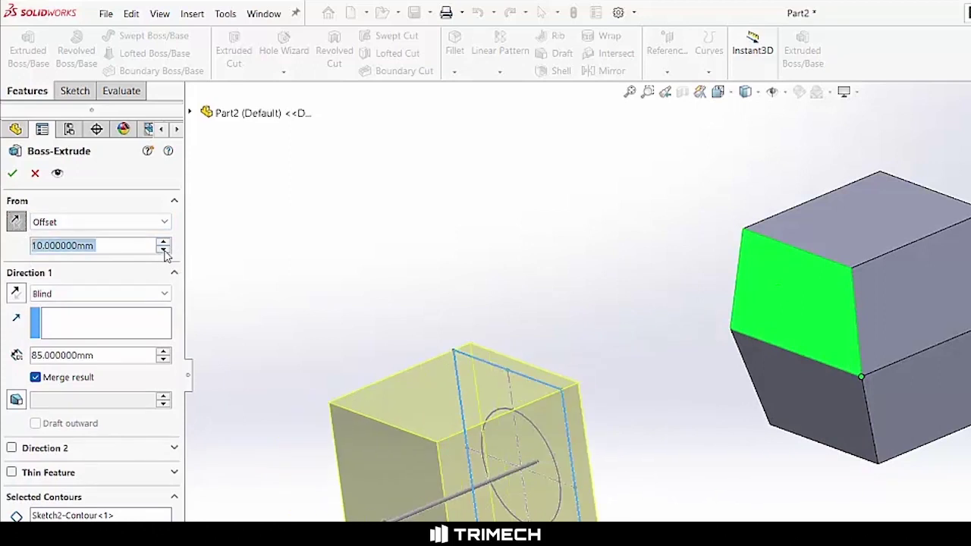
pyautogui.click(164, 221)
pyautogui.click(106, 235)
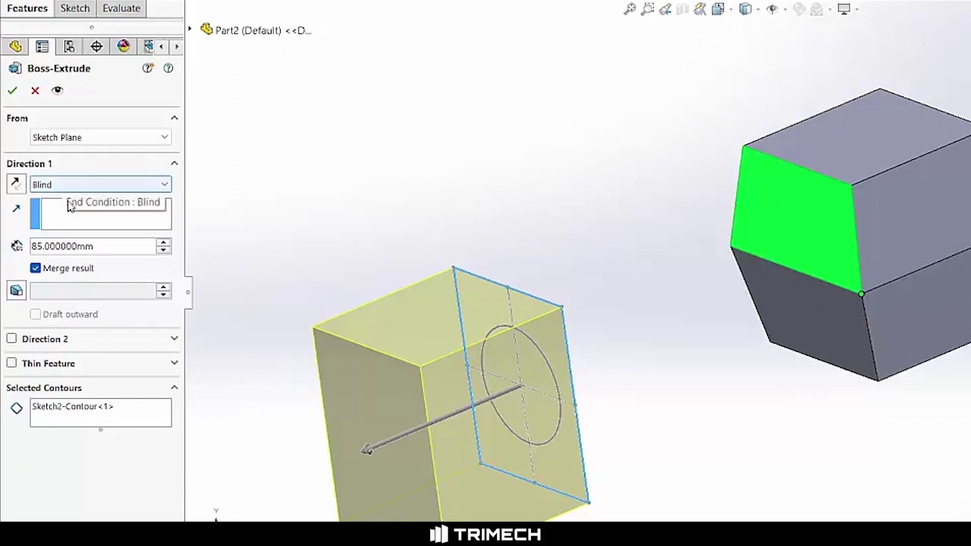
# Step: Set the Direction 1 Blind depth to 50 mm, briefly testing 60 and 70 mm
pyautogui.doubleClick(103, 247)
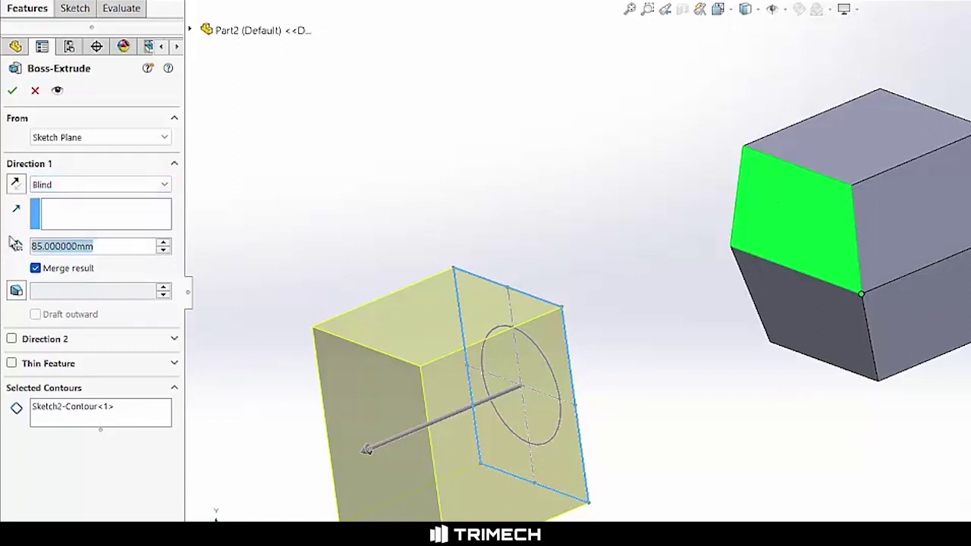
pyautogui.write('50')
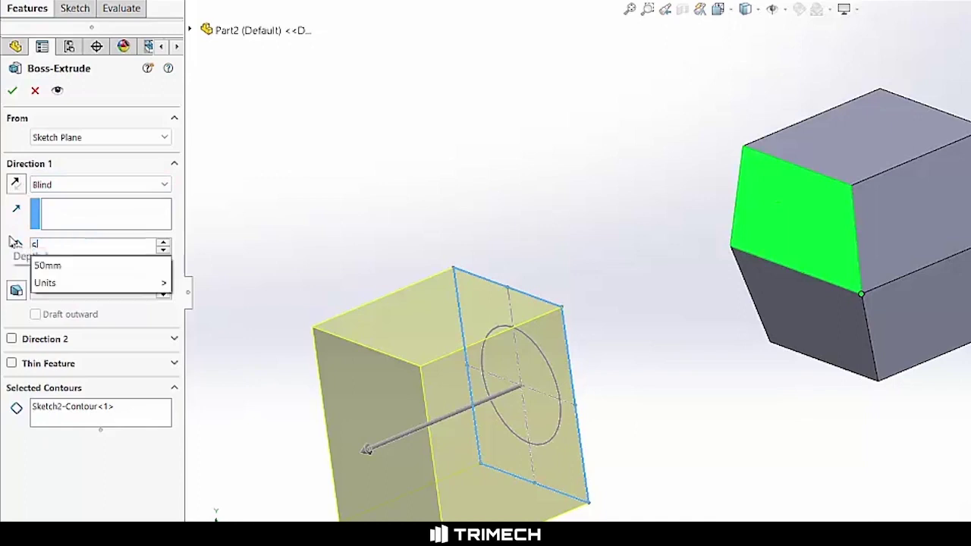
pyautogui.press('Return')
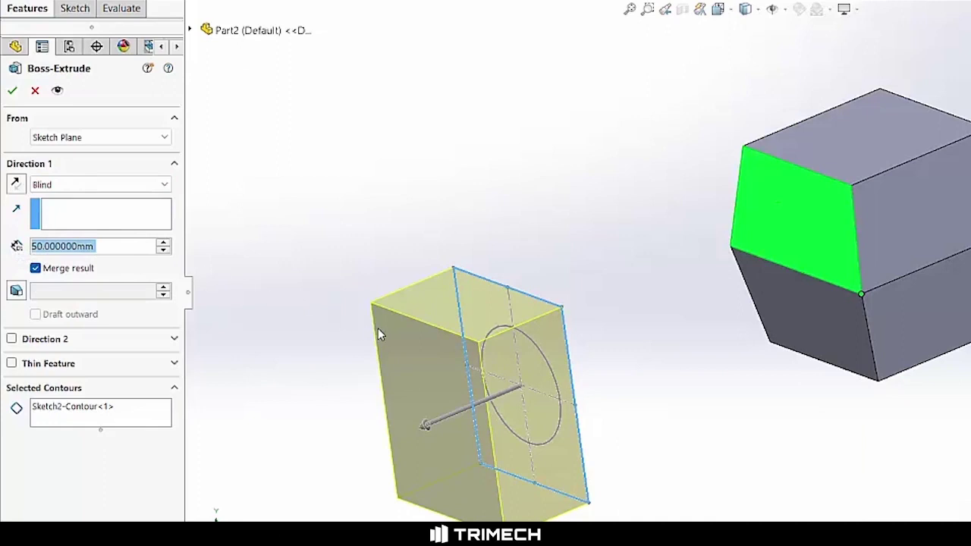
pyautogui.click(163, 243)
pyautogui.click(164, 244)
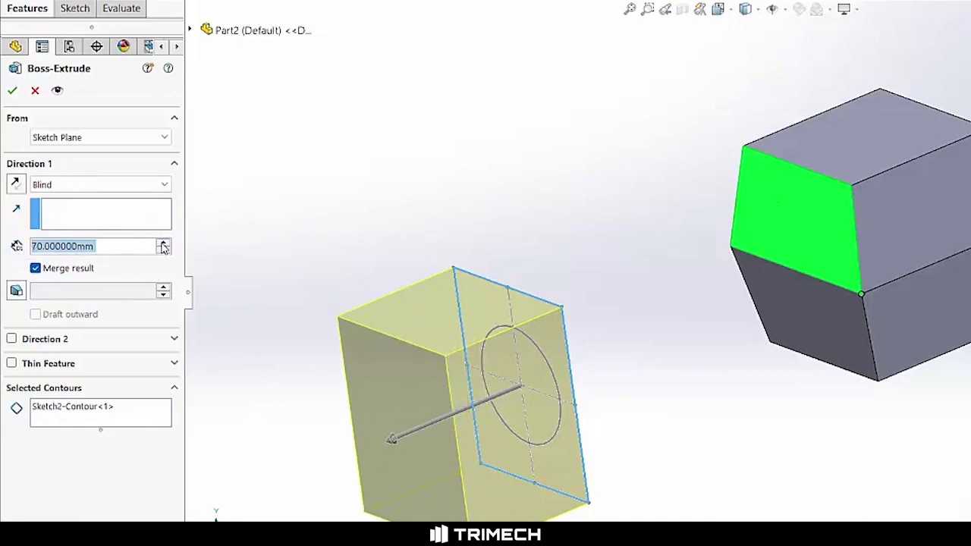
pyautogui.click(163, 250)
pyautogui.click(163, 250)
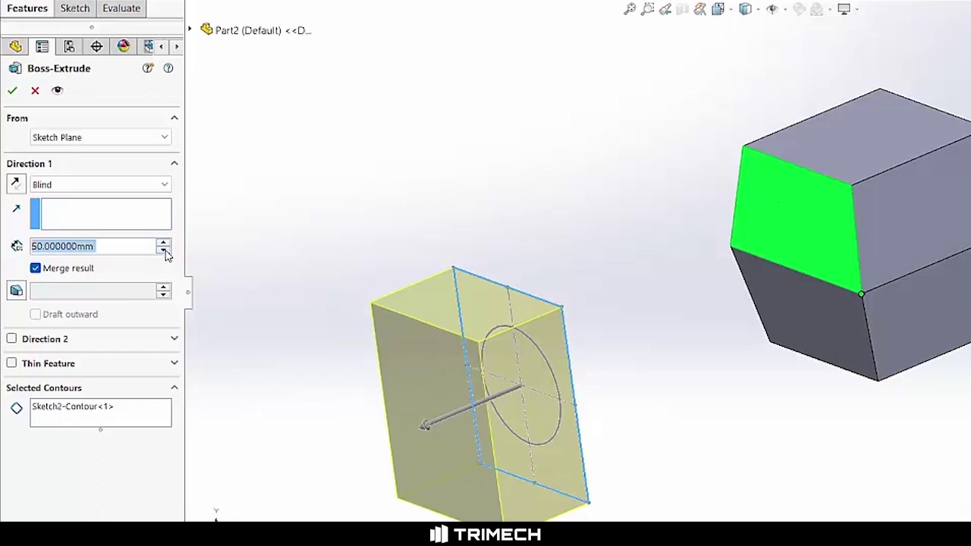
pyautogui.moveTo(434, 432)
pyautogui.mouseDown()
pyautogui.moveTo(376, 471)
pyautogui.moveTo(483, 470)
pyautogui.moveTo(510, 455)
pyautogui.moveTo(525, 462)
pyautogui.moveTo(519, 474)
pyautogui.mouseUp()
pyautogui.click(18, 294)
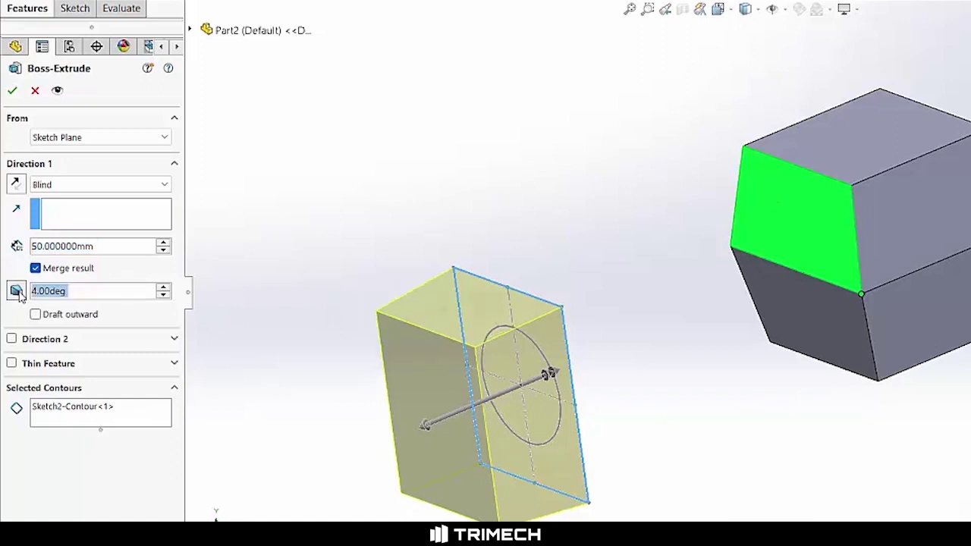
pyautogui.click(163, 288)
pyautogui.click(163, 289)
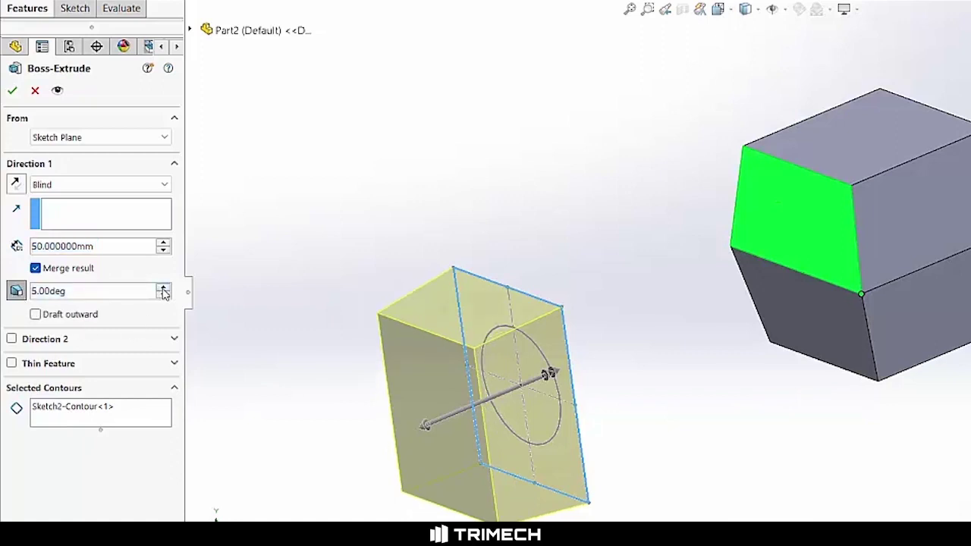
pyautogui.click(163, 289)
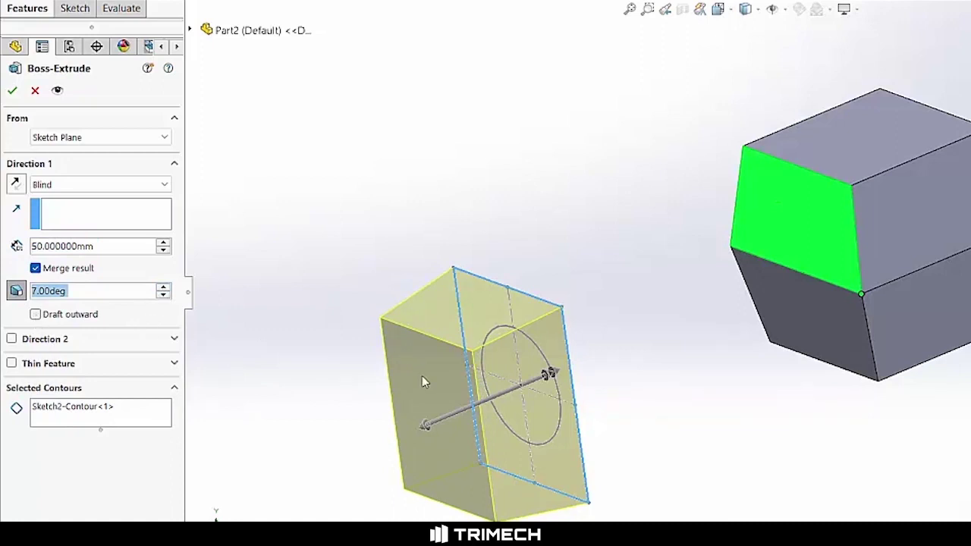
pyautogui.click(36, 315)
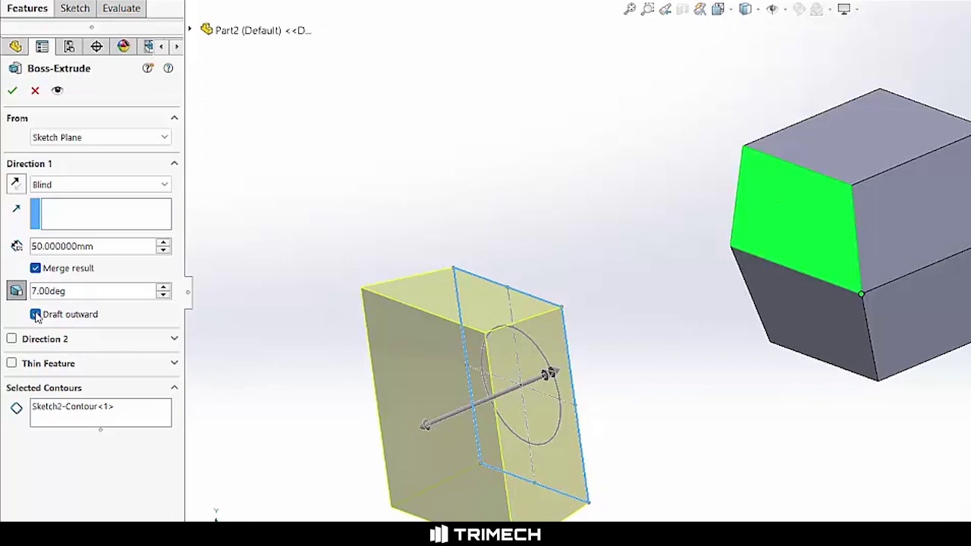
pyautogui.click(16, 290)
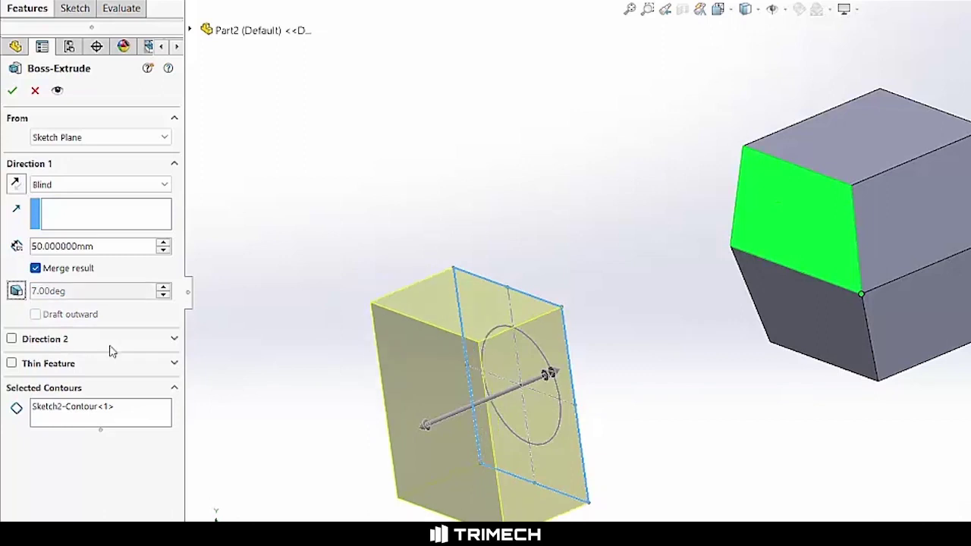
# Step: Enable Direction 2 and raise its Blind depth to 90 mm
pyautogui.click(12, 339)
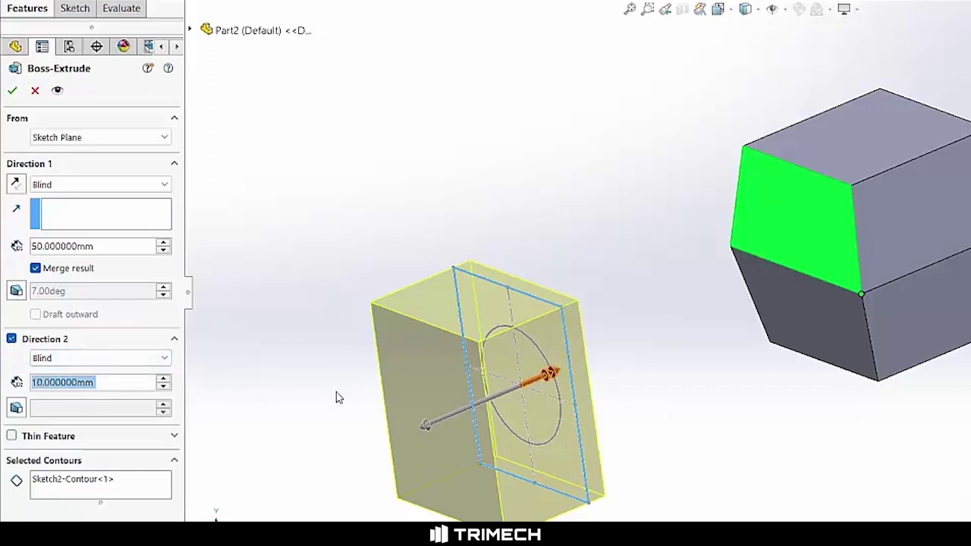
pyautogui.click(163, 378)
pyautogui.click(163, 378)
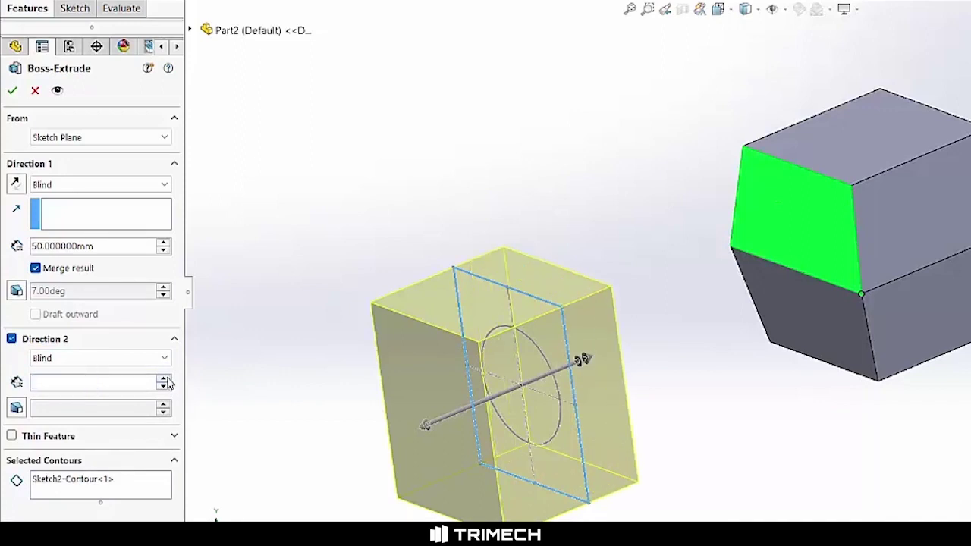
pyautogui.click(163, 379)
pyautogui.click(163, 379)
pyautogui.click(163, 378)
pyautogui.click(163, 379)
pyautogui.click(163, 379)
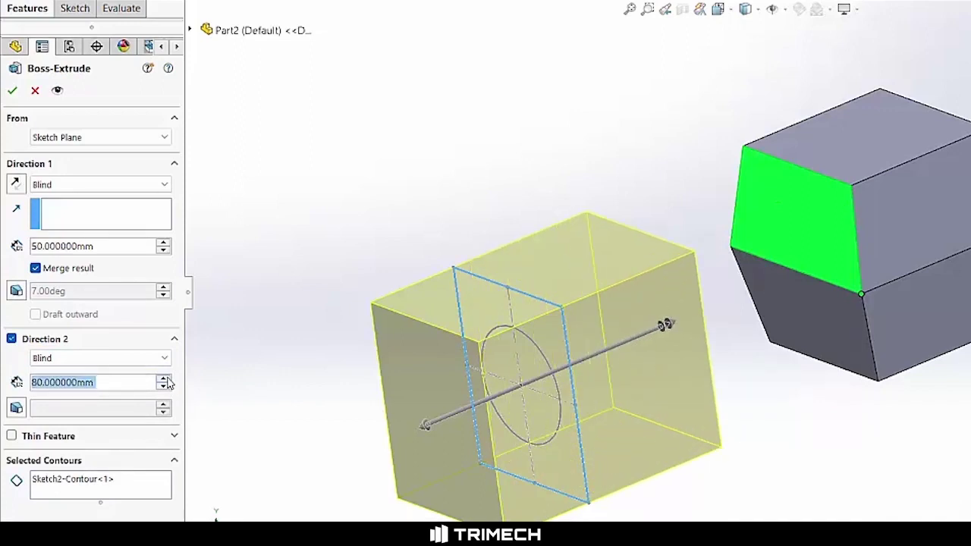
pyautogui.click(163, 379)
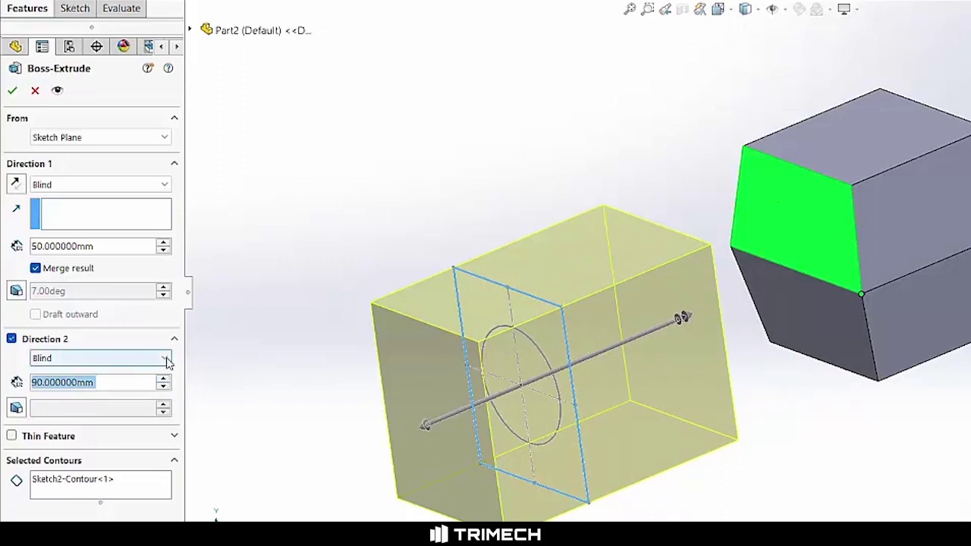
pyautogui.click(166, 359)
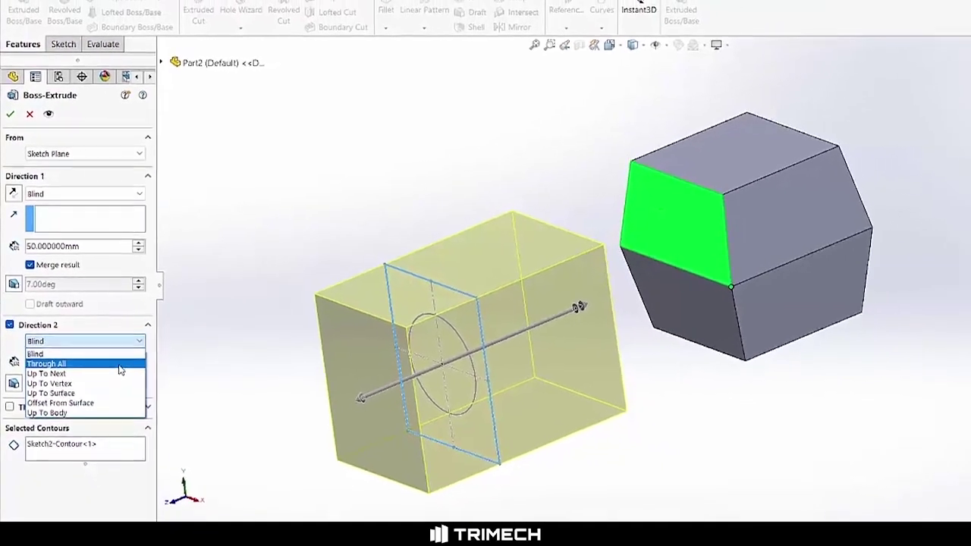
# Step: Set the Direction 2 end condition to Through All and check it from the side
pyautogui.click(117, 364)
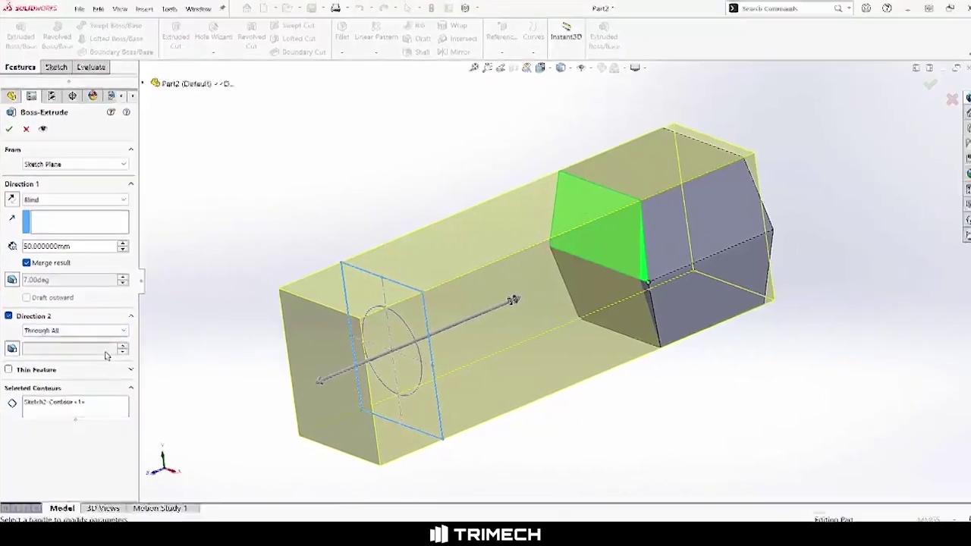
pyautogui.moveTo(764, 397); pyautogui.dragTo(730, 389, button='middle')
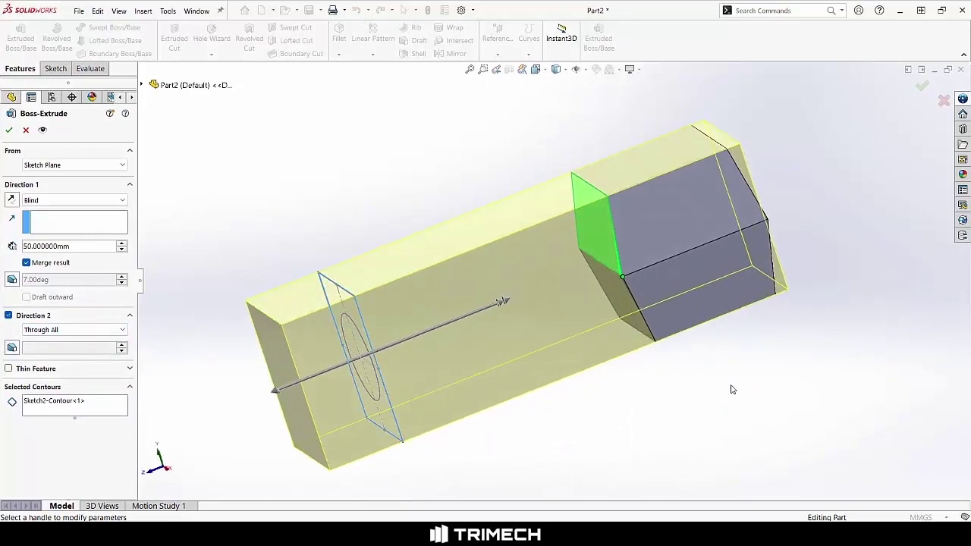
pyautogui.click(87, 330)
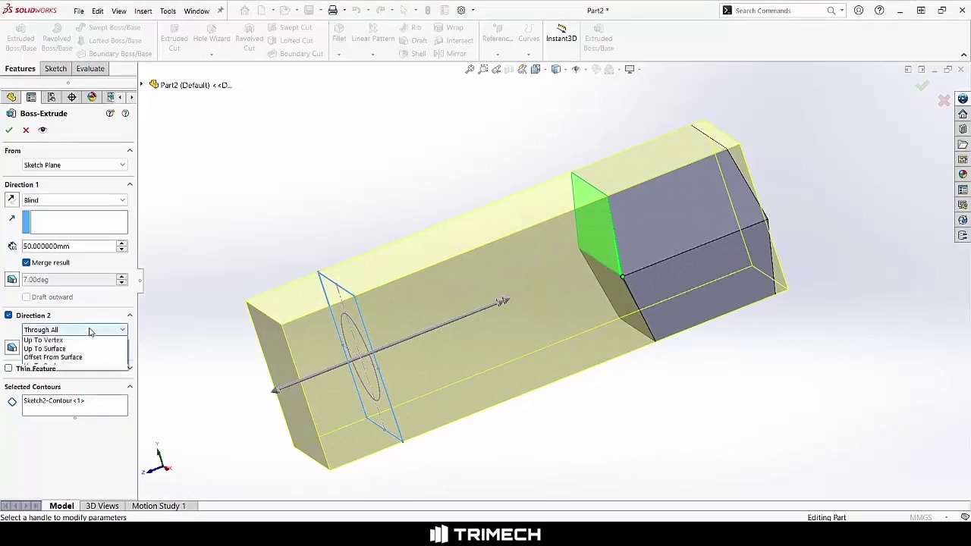
# Step: Try Up To Next, then end Direction 2 Up To Vertex at a far hexagonal-body corner
pyautogui.click(84, 358)
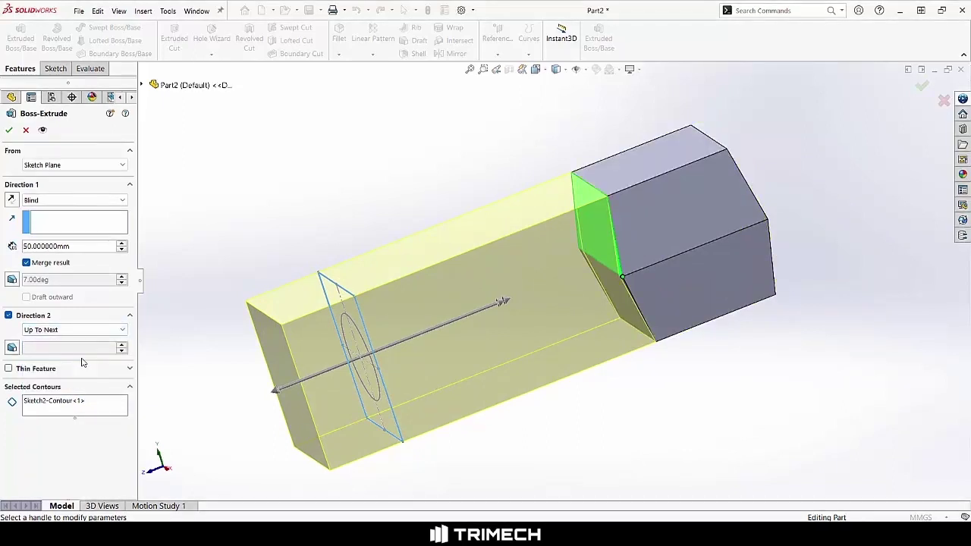
pyautogui.moveTo(681, 444); pyautogui.dragTo(672, 414, button='middle')
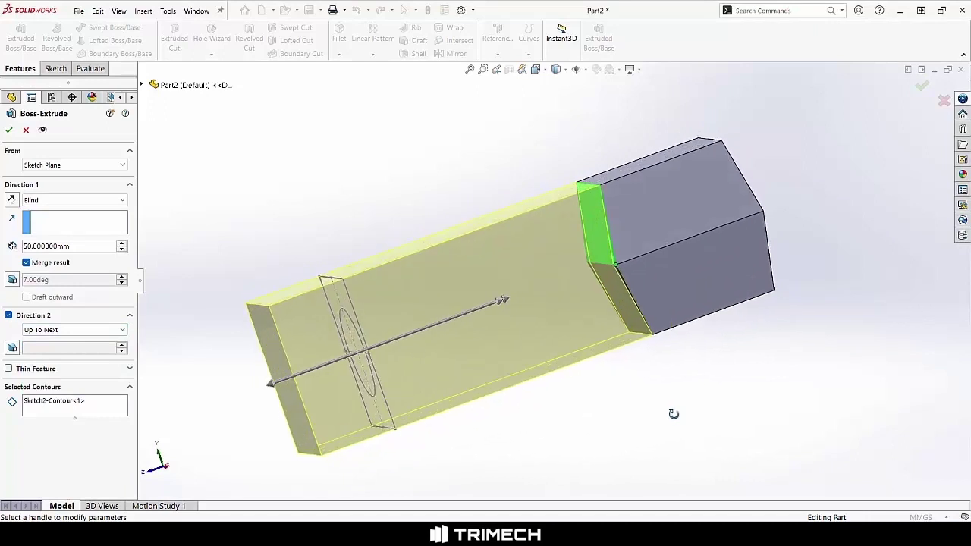
pyautogui.click(86, 330)
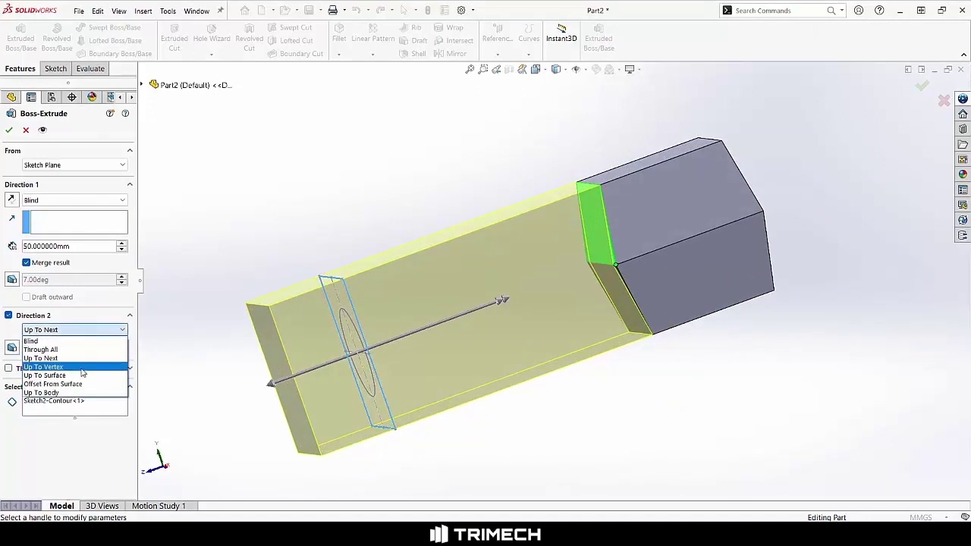
pyautogui.click(47, 367)
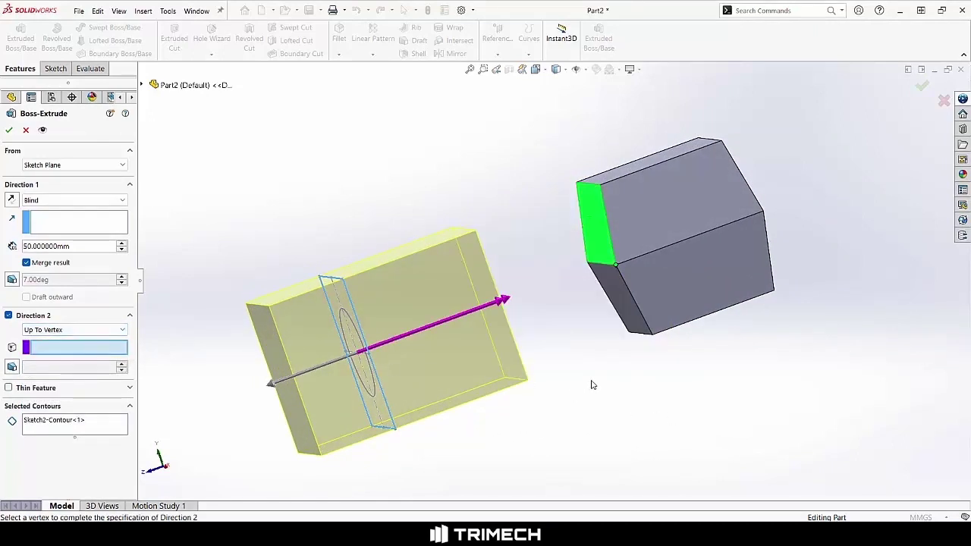
pyautogui.moveTo(600, 382); pyautogui.dragTo(624, 365, button='middle')
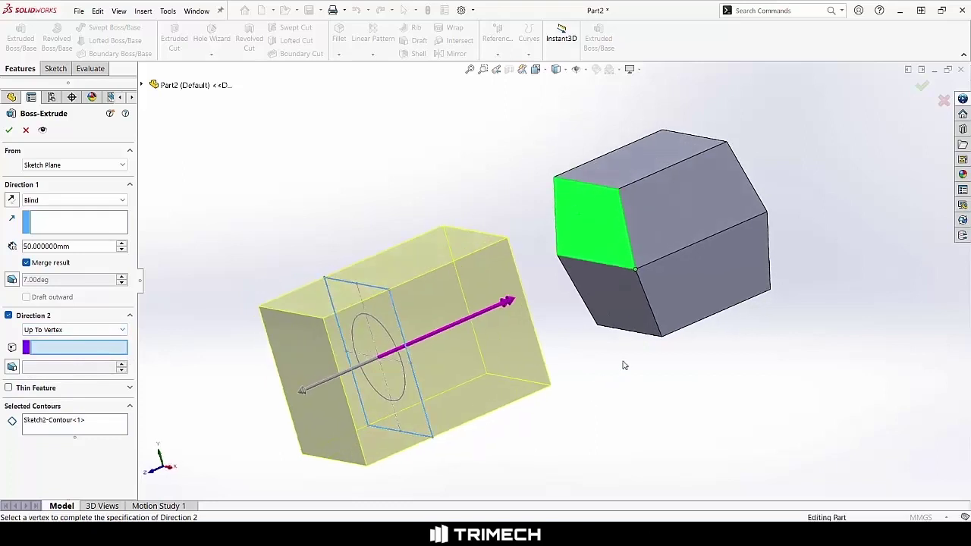
pyautogui.click(636, 268)
pyautogui.moveTo(651, 303); pyautogui.dragTo(690, 228, button='middle')
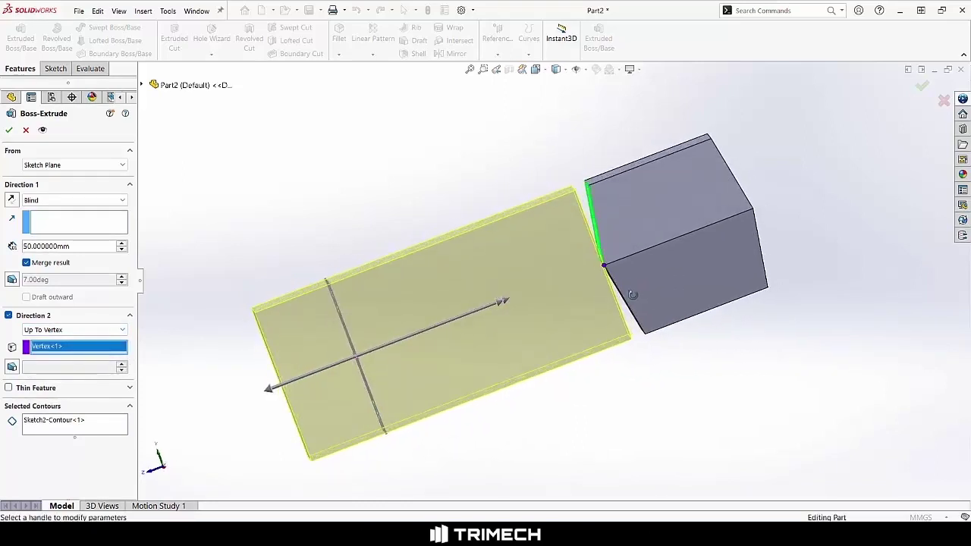
pyautogui.click(754, 209)
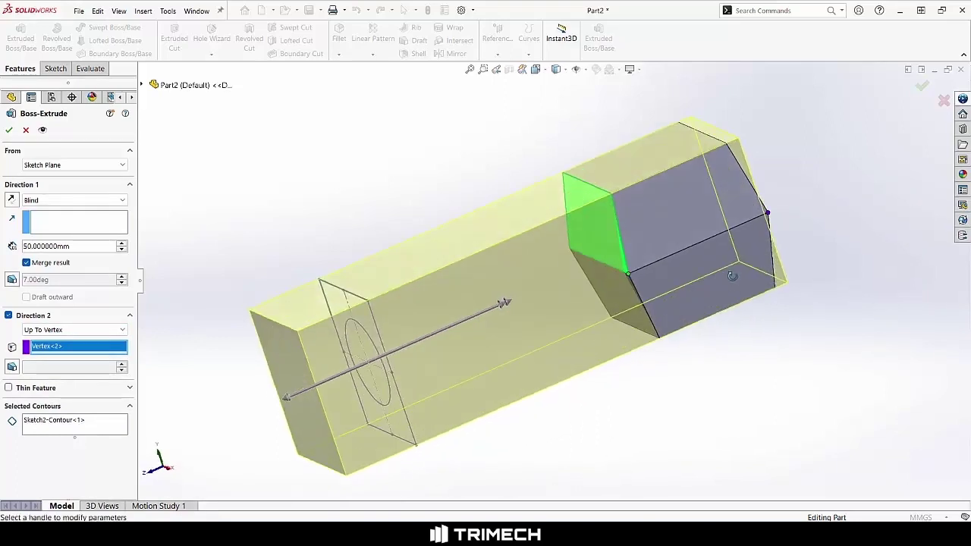
pyautogui.click(90, 330)
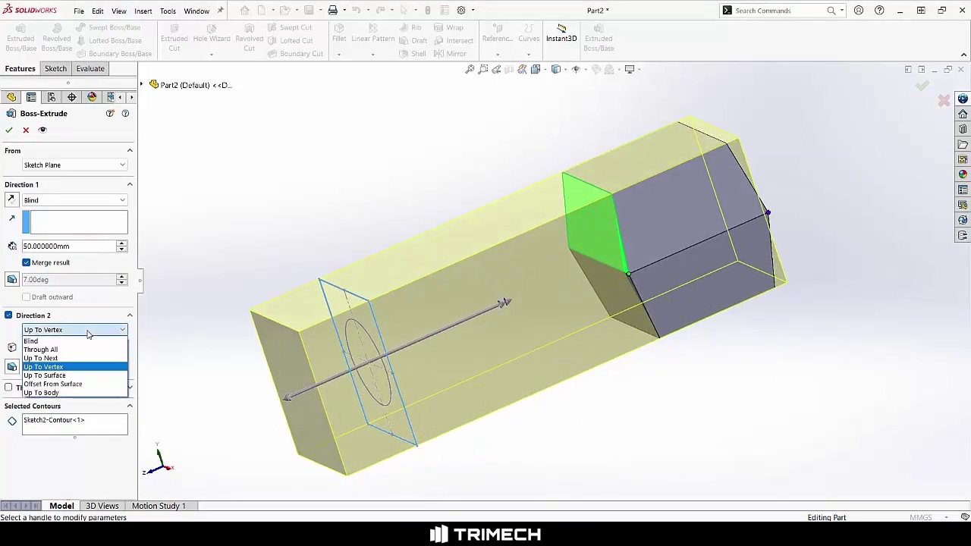
# Step: End Direction 2 Up To Surface at the lower hexagonal face
pyautogui.click(71, 375)
pyautogui.click(598, 232)
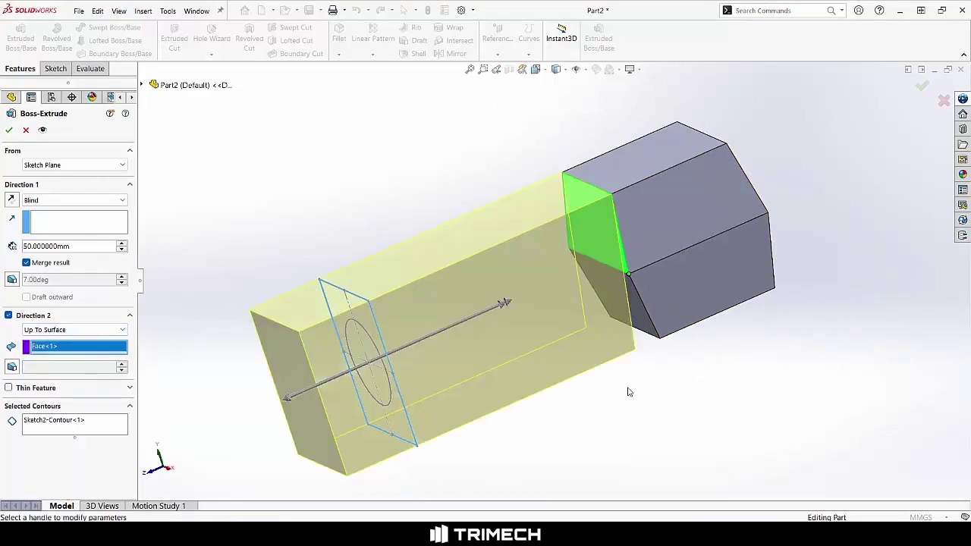
pyautogui.click(642, 322)
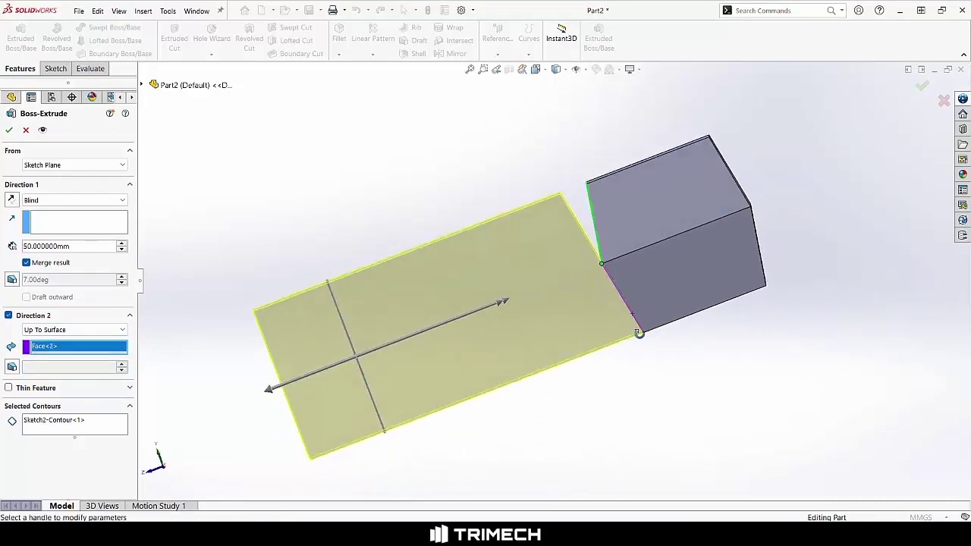
pyautogui.moveTo(640, 332); pyautogui.dragTo(657, 347, button='middle')
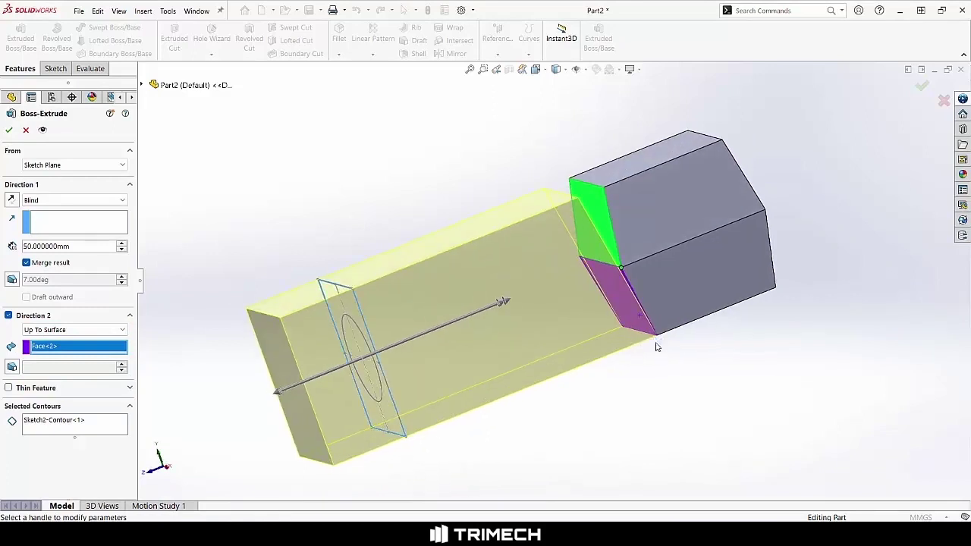
pyautogui.click(604, 225)
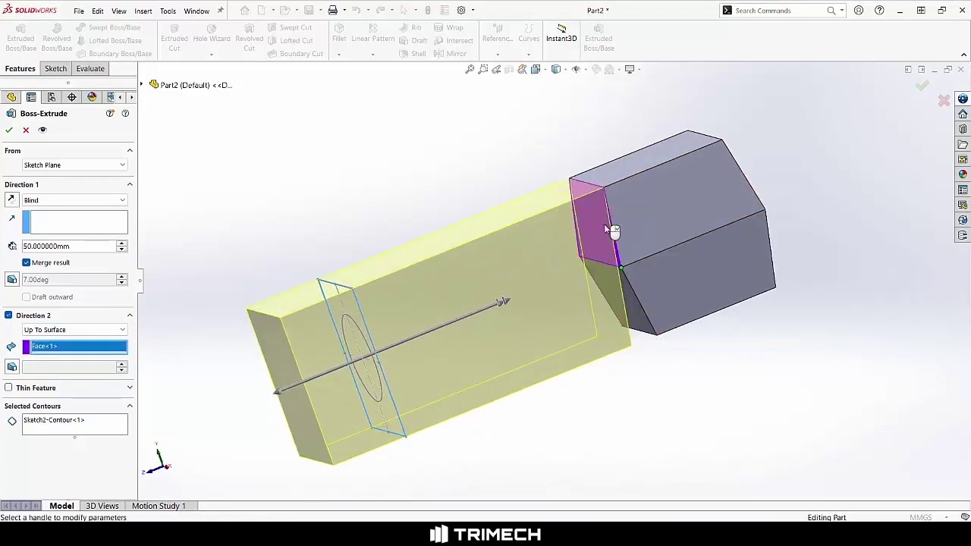
pyautogui.click(636, 319)
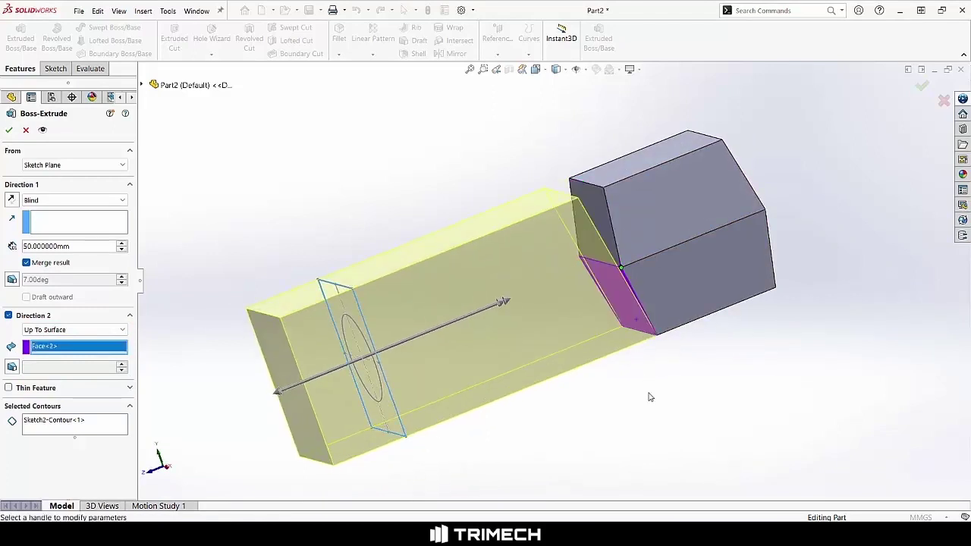
# Step: Switch Direction 2 to Offset From Surface with a 30 mm offset
pyautogui.click(67, 331)
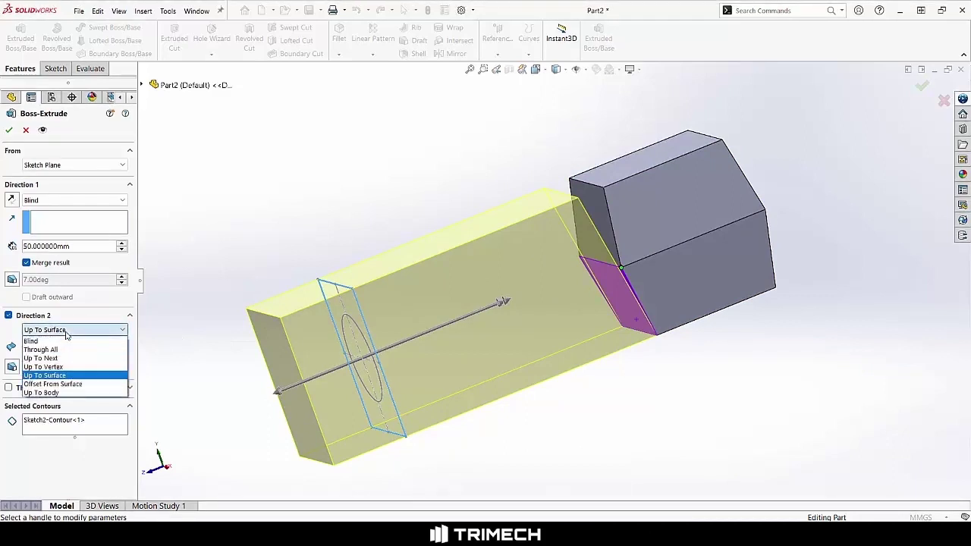
pyautogui.click(79, 384)
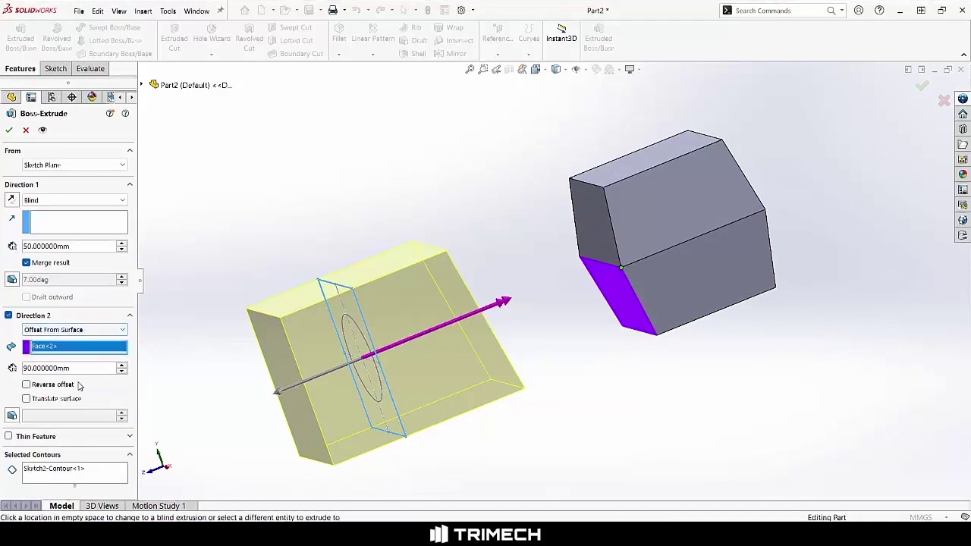
pyautogui.click(121, 372)
pyautogui.click(121, 372)
pyautogui.click(122, 372)
pyautogui.click(121, 372)
pyautogui.click(122, 372)
pyautogui.click(121, 372)
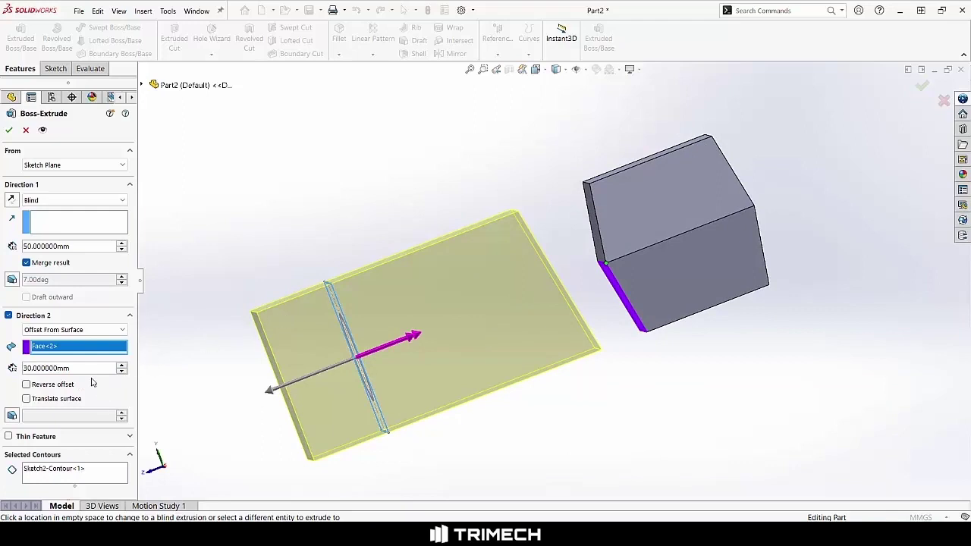
# Step: Try ending Direction 2 Up To Body with Boss-Extrude1 as the limit
pyautogui.click(72, 331)
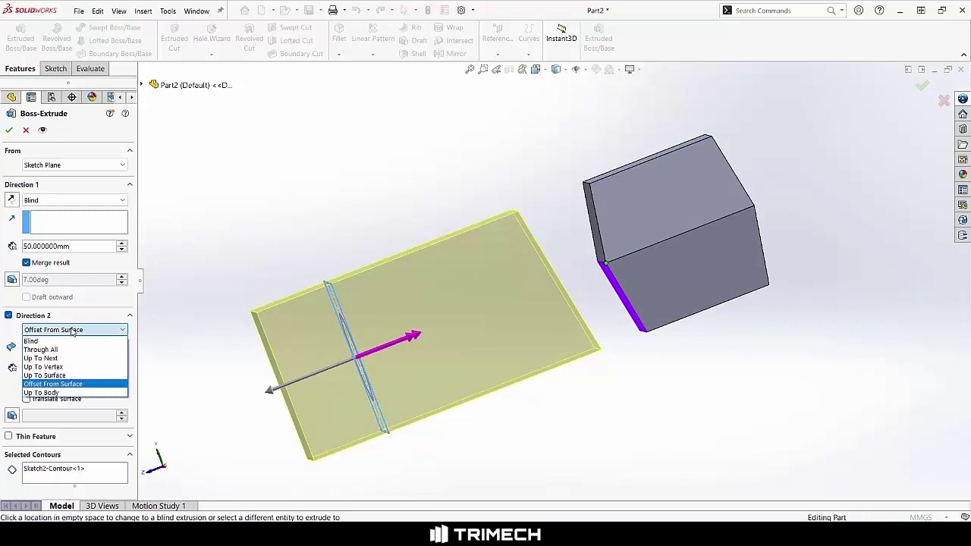
pyautogui.click(62, 393)
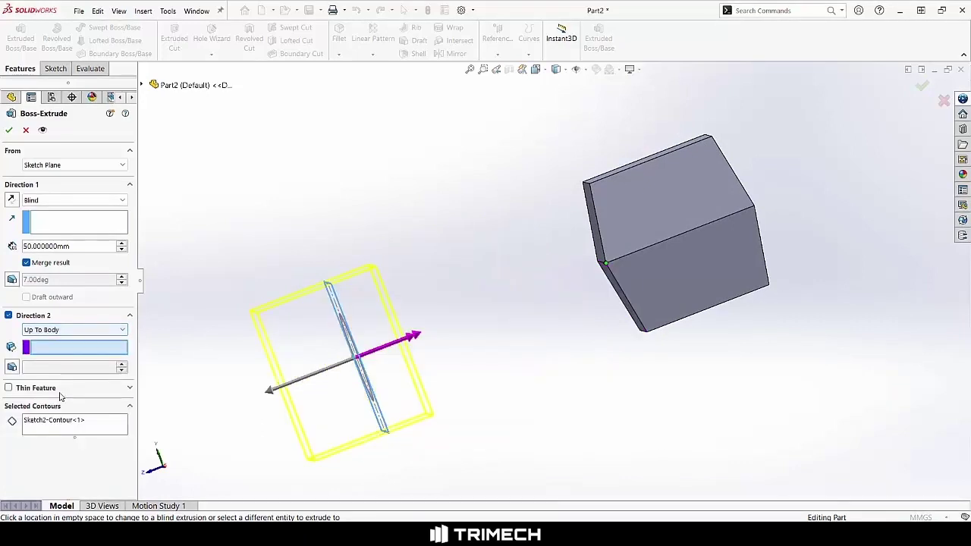
pyautogui.click(668, 236)
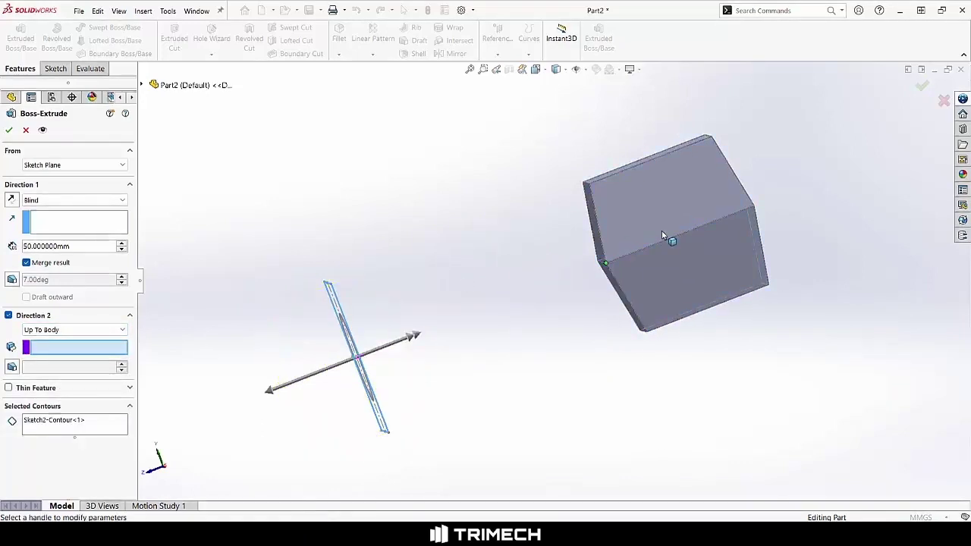
pyautogui.moveTo(564, 254); pyautogui.dragTo(608, 279, button='middle')
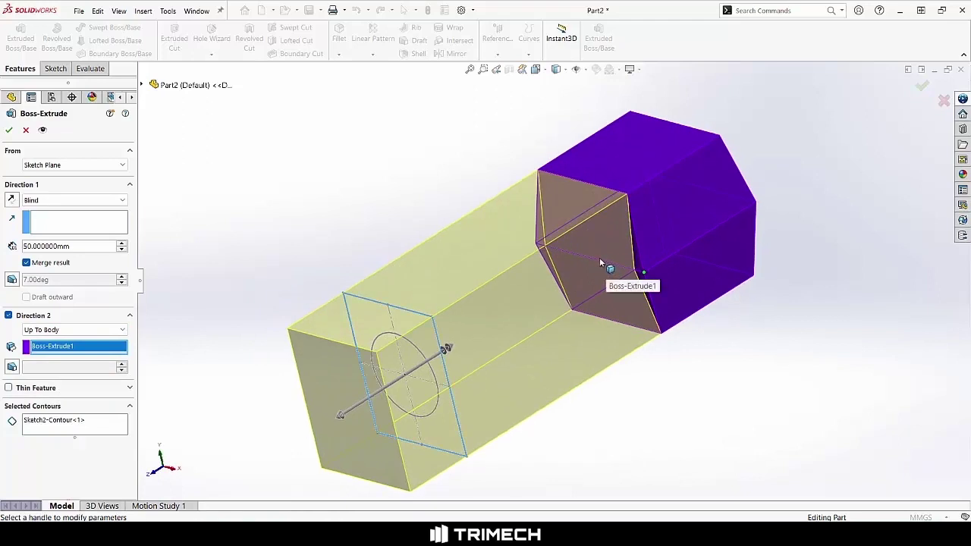
# Step: Change the Direction 2 end condition back to Up To Next
pyautogui.click(105, 328)
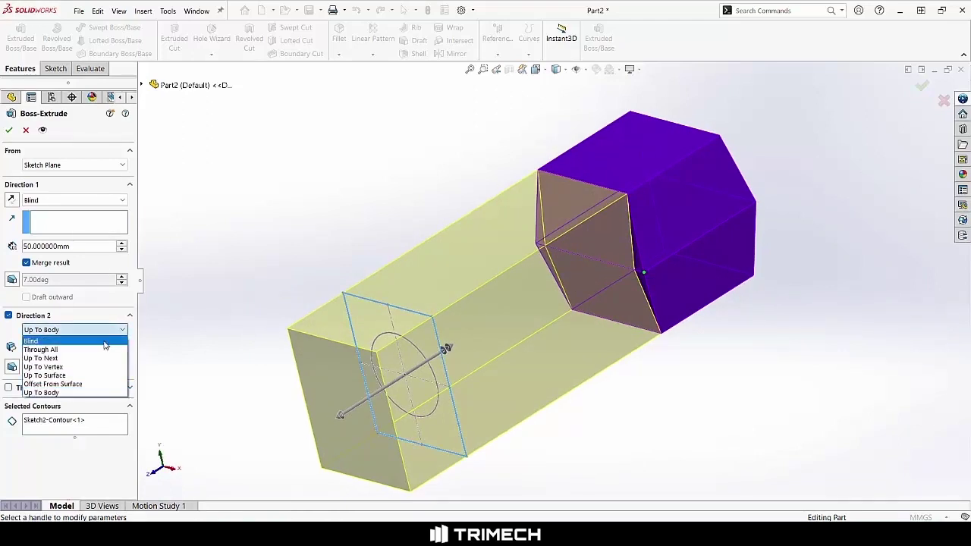
pyautogui.click(107, 358)
pyautogui.moveTo(381, 324); pyautogui.dragTo(409, 262, button='middle')
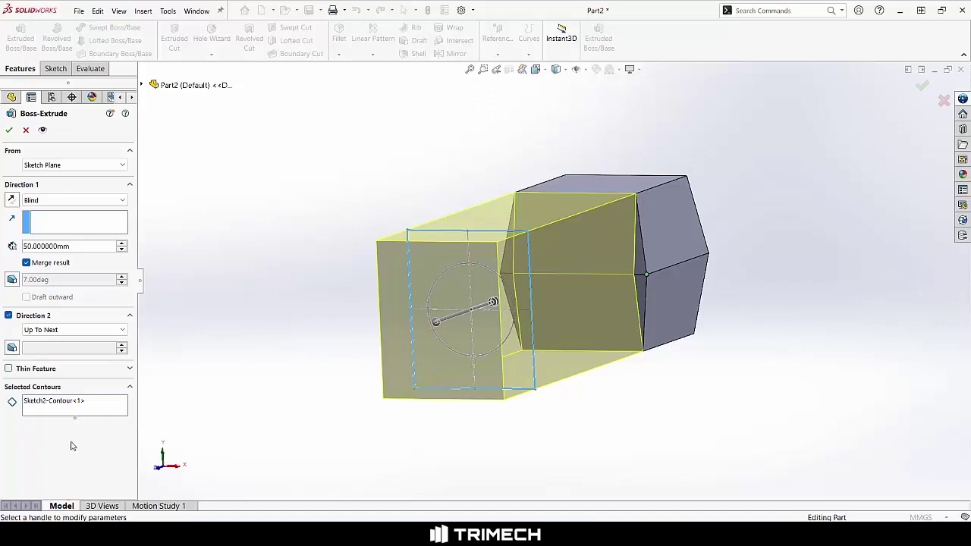
# Step: Activate the Selected Contours box, which lists Sketch2-Contour<1>
pyautogui.click(61, 402)
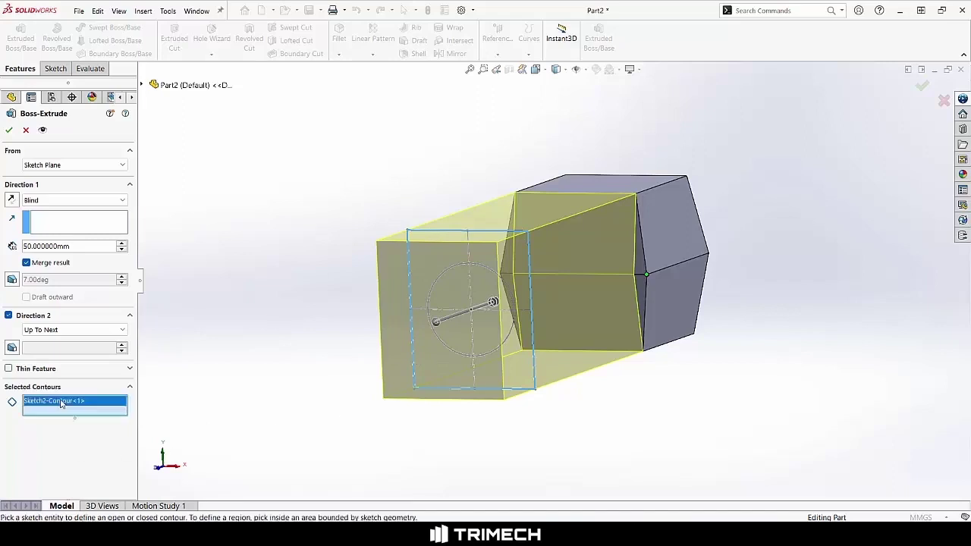
# Step: Add the circle contour and circular region, then clear all Selected Contours
pyautogui.click(453, 351)
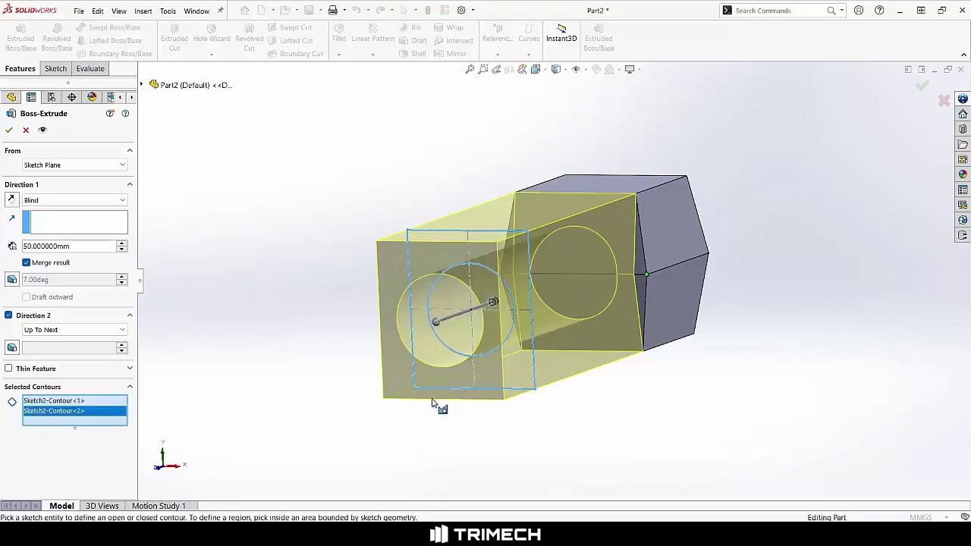
pyautogui.moveTo(433, 402)
pyautogui.mouseDown(button='middle')
pyautogui.moveTo(460, 373)
pyautogui.moveTo(444, 387)
pyautogui.moveTo(451, 399)
pyautogui.mouseUp(button='middle')
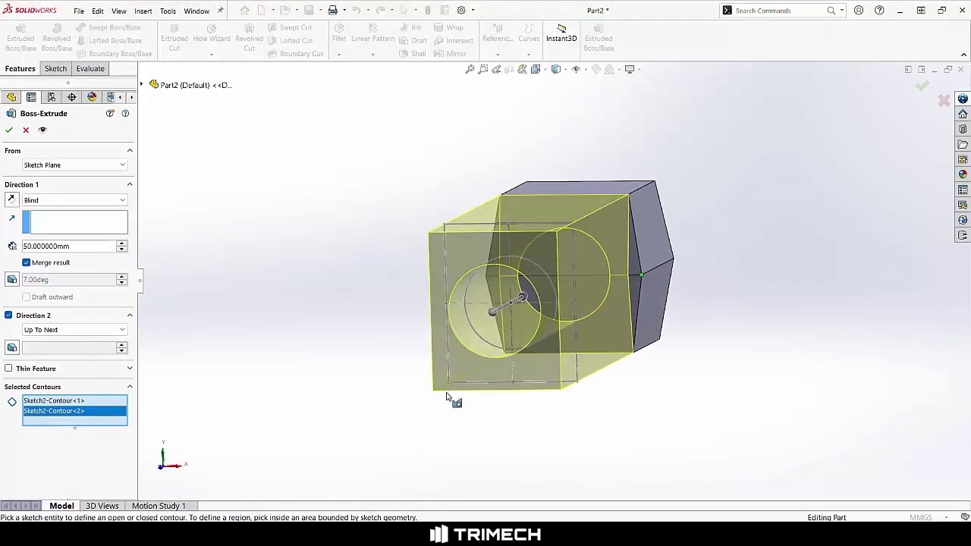
pyautogui.click(493, 345)
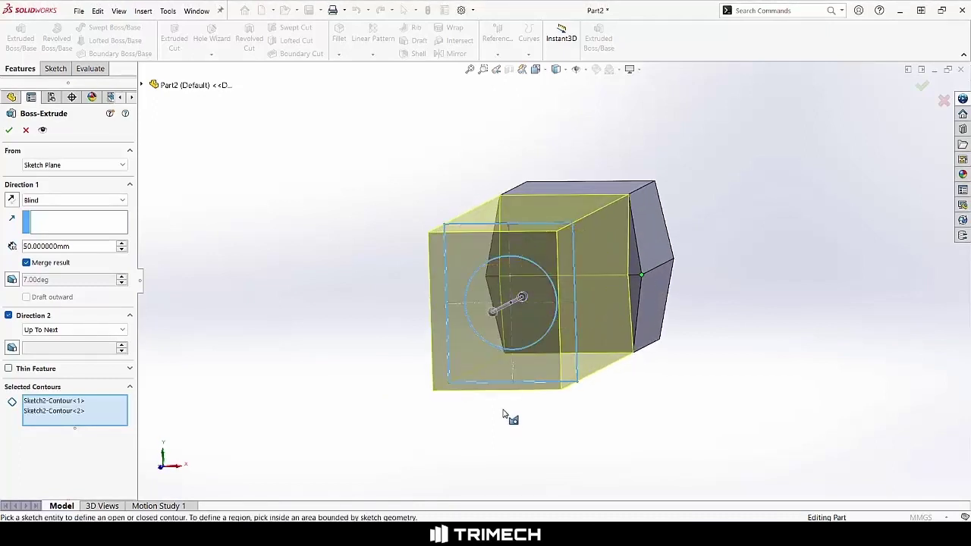
pyautogui.click(495, 339)
pyautogui.moveTo(515, 434)
pyautogui.mouseDown(button='middle')
pyautogui.moveTo(519, 397)
pyautogui.moveTo(502, 427)
pyautogui.mouseUp(button='middle')
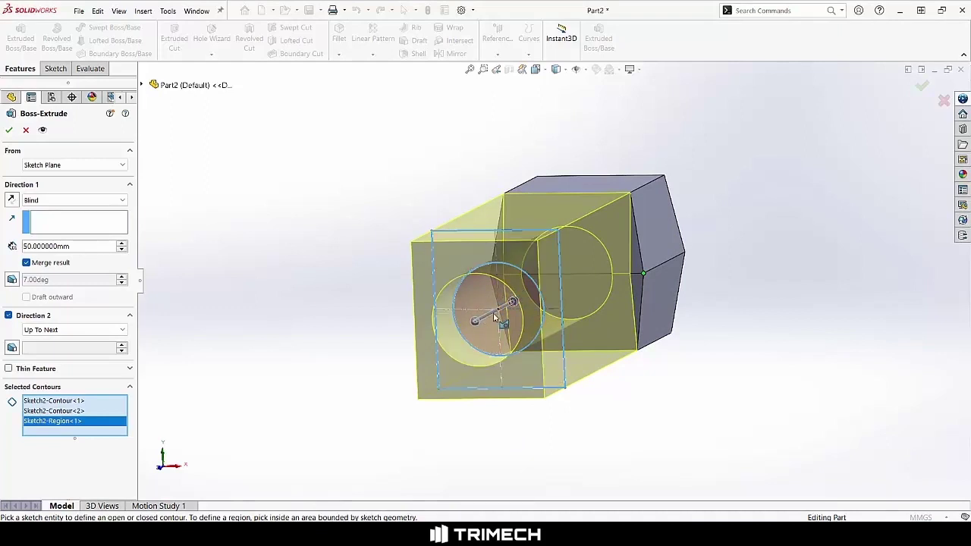
pyautogui.rightClick(97, 411)
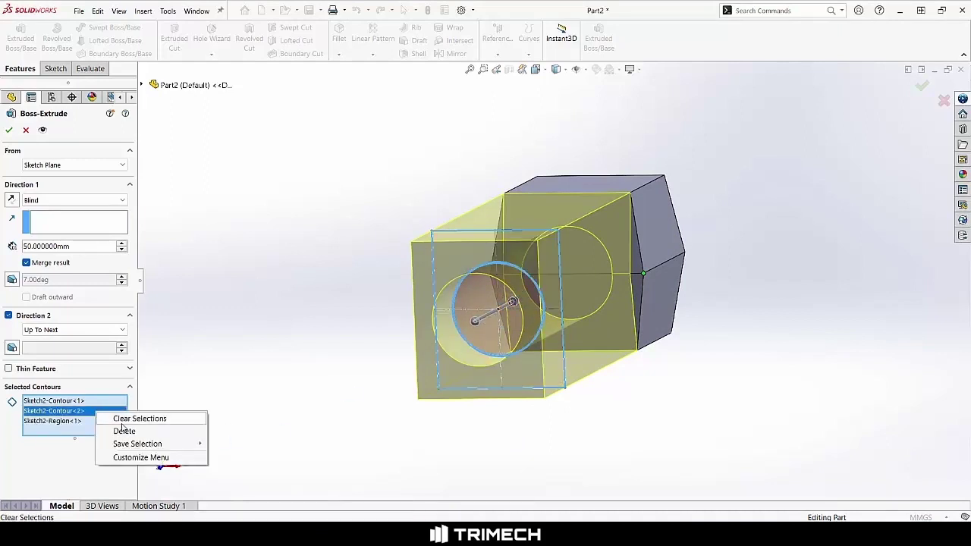
pyautogui.click(122, 423)
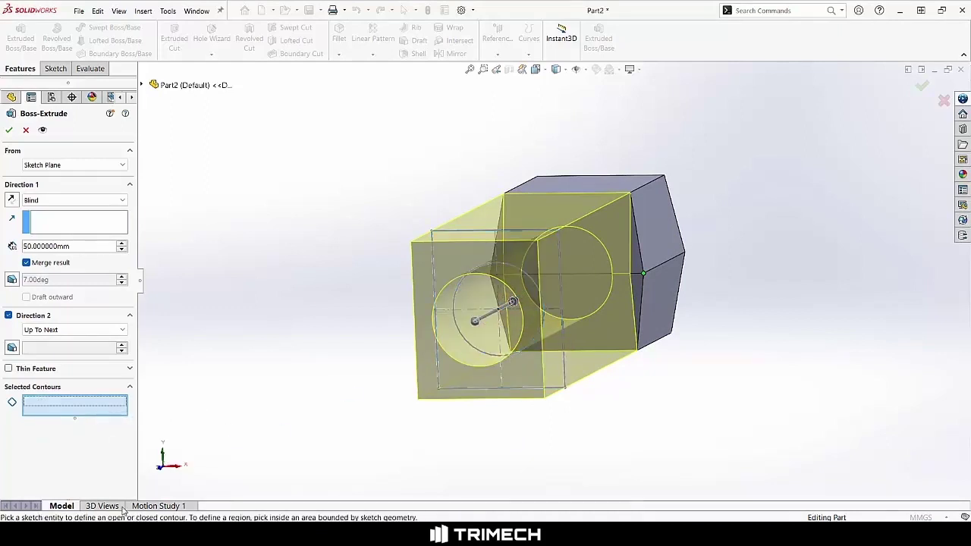
# Step: Select the square and circle contours of Sketch2 and accept Boss-Extrude3, leaving a circular hole through the block
pyautogui.click(458, 237)
pyautogui.click(465, 283)
pyautogui.moveTo(465, 283); pyautogui.dragTo(502, 324, button='middle')
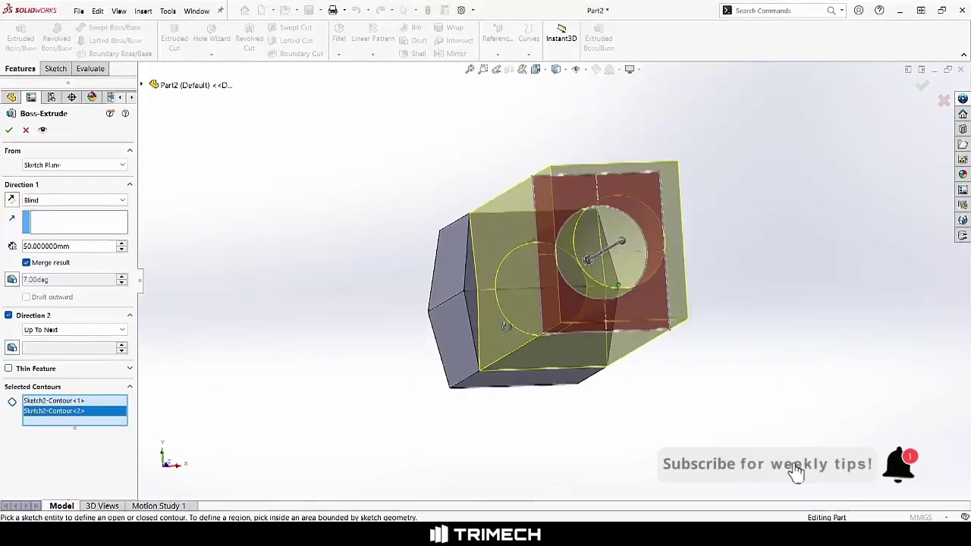
pyautogui.hotkey('ctrl', '1')
pyautogui.press('Return')
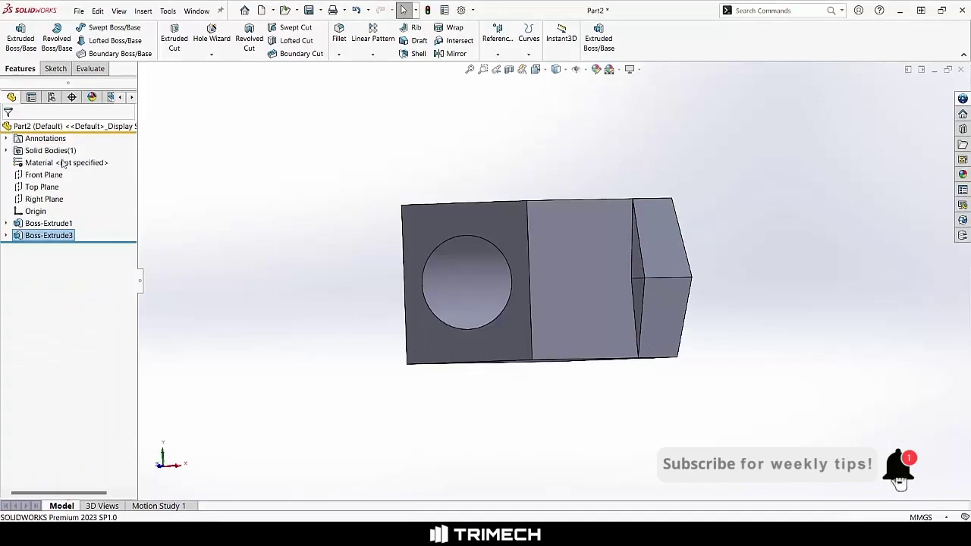
pyautogui.moveTo(332, 273); pyautogui.dragTo(338, 329, button='middle')
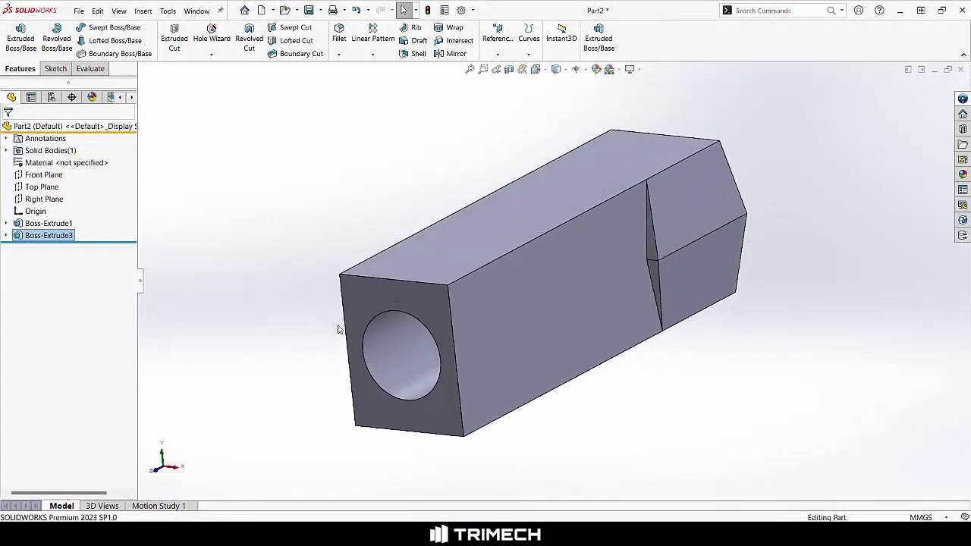